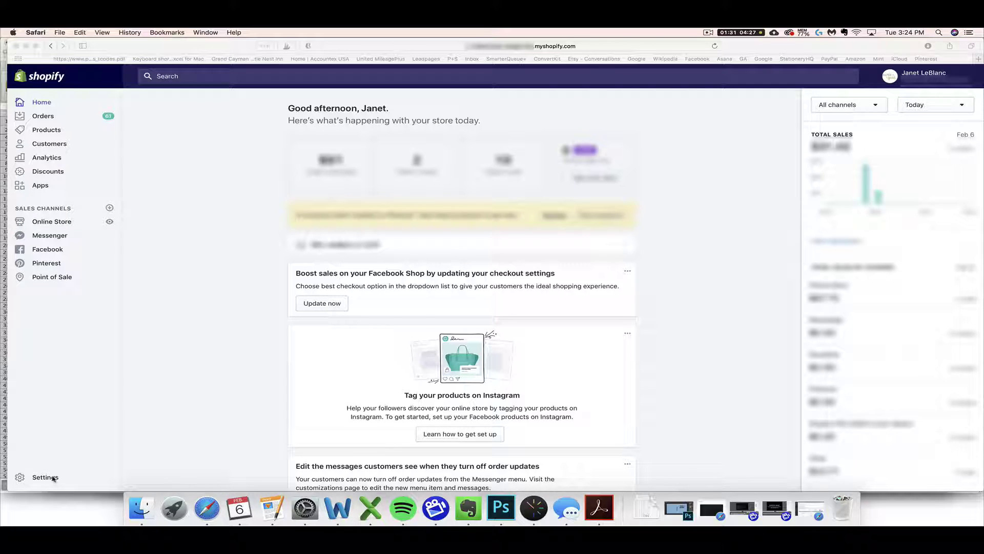
Open the Shopify store's settings.
click(36, 478)
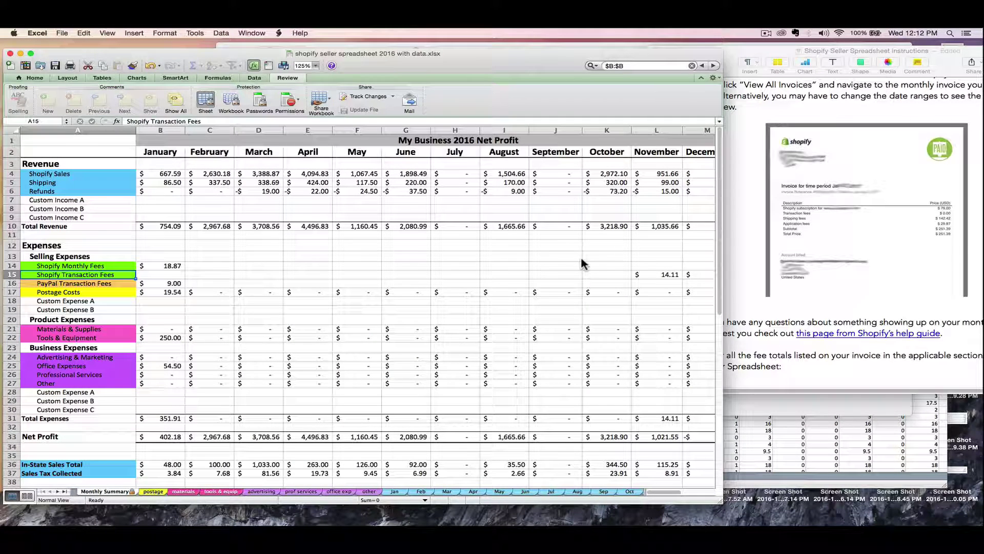
Switch to the Excel seller spreadsheet and enter 79 as August's Shopify Monthly Fees on the Monthly Summary sheet.
click(584, 266)
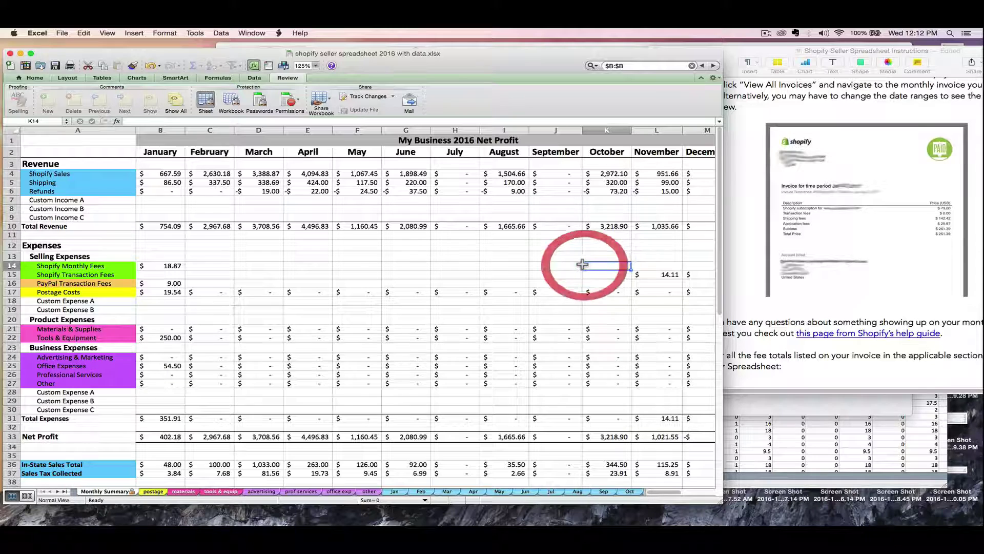
click(509, 263)
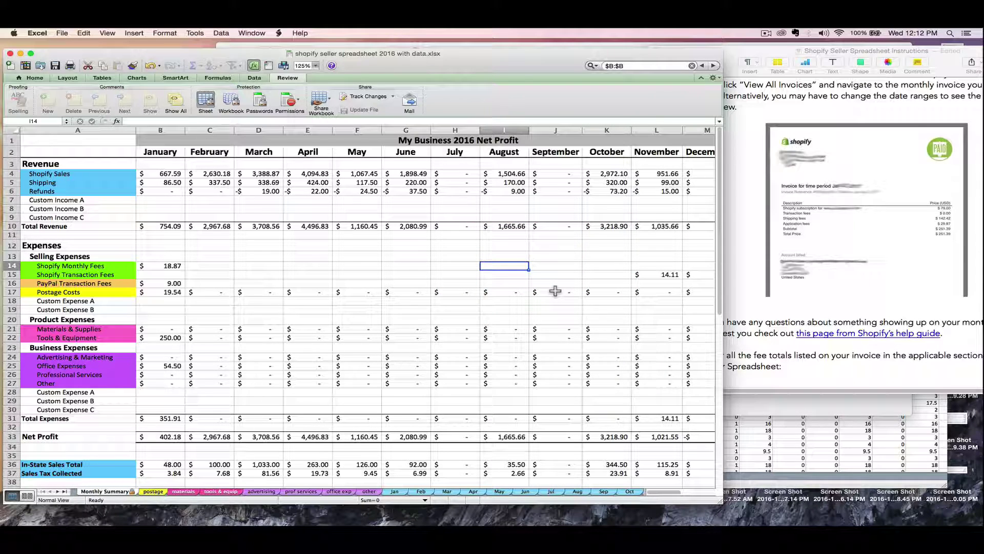
text(79)
key(Return)
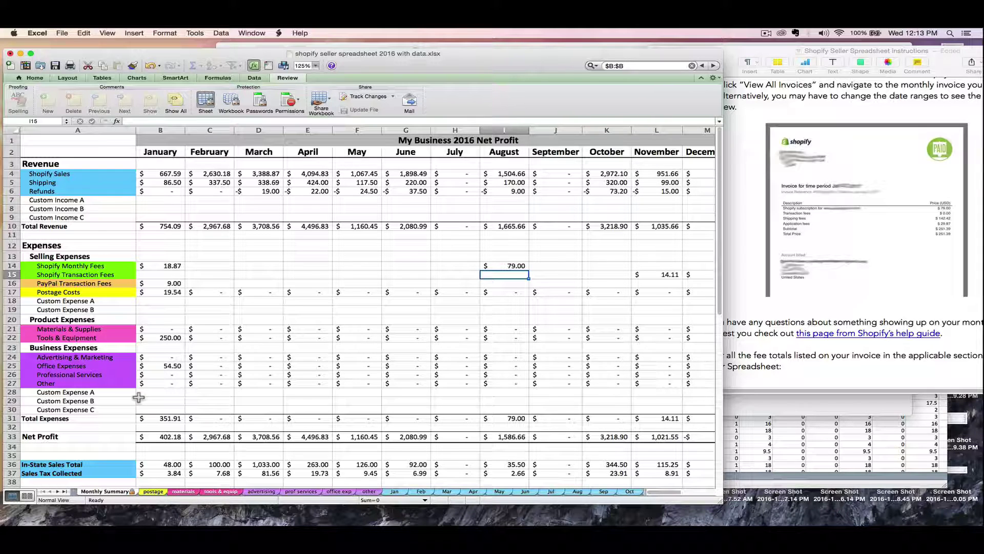
Record a postage expense on the postage sheet dated 8/31/16 for 142.42, with vendor Shopify and description "shipping labels".
click(152, 492)
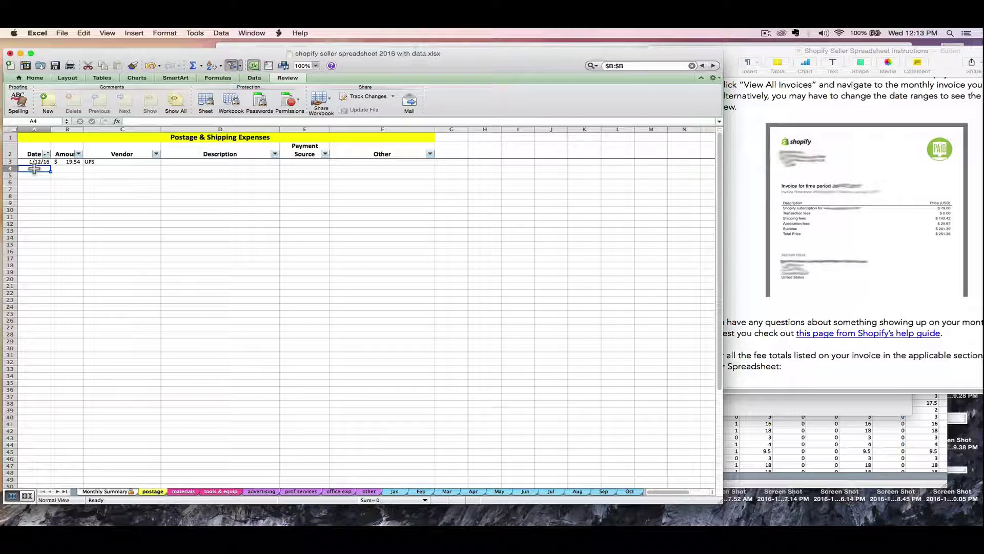
text(8/31/16)
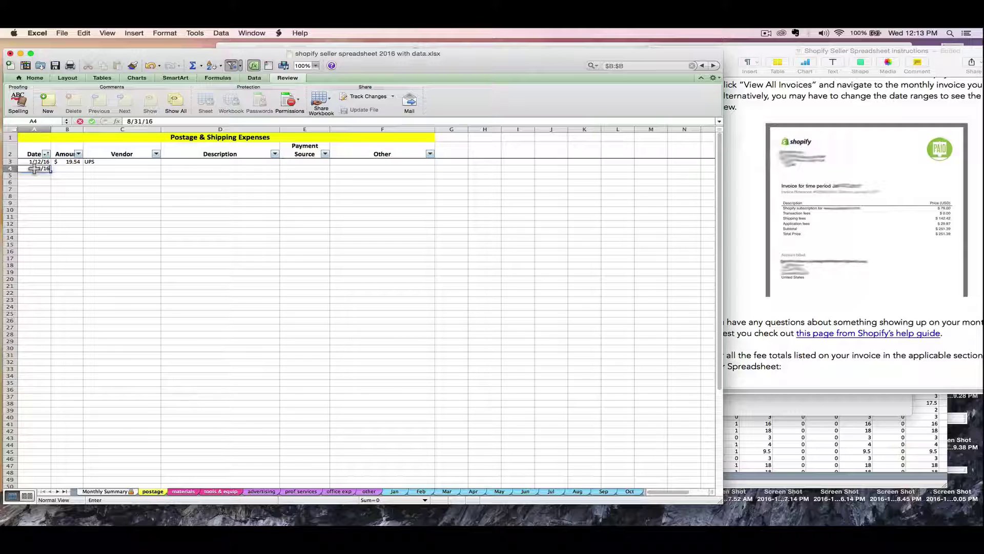
key(Tab)
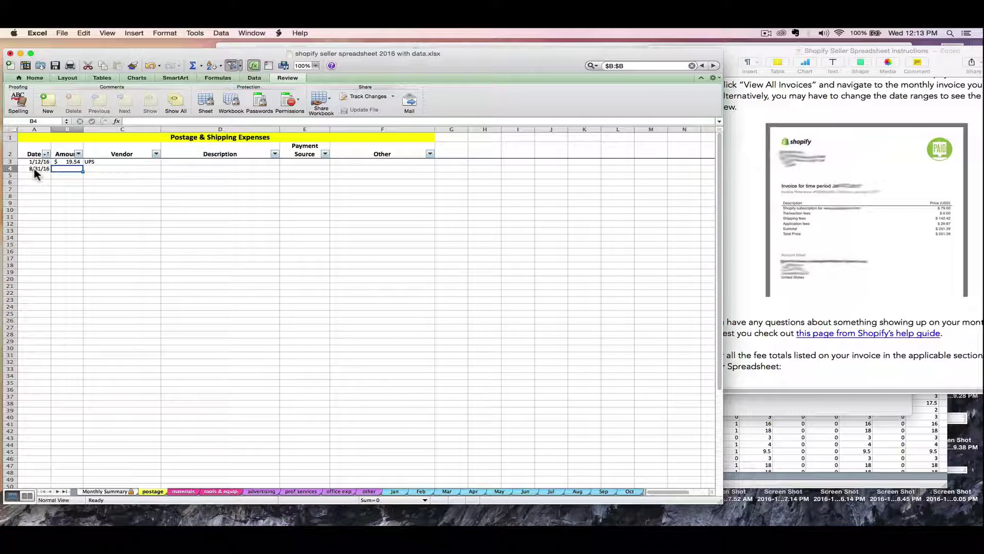
text(142.42)
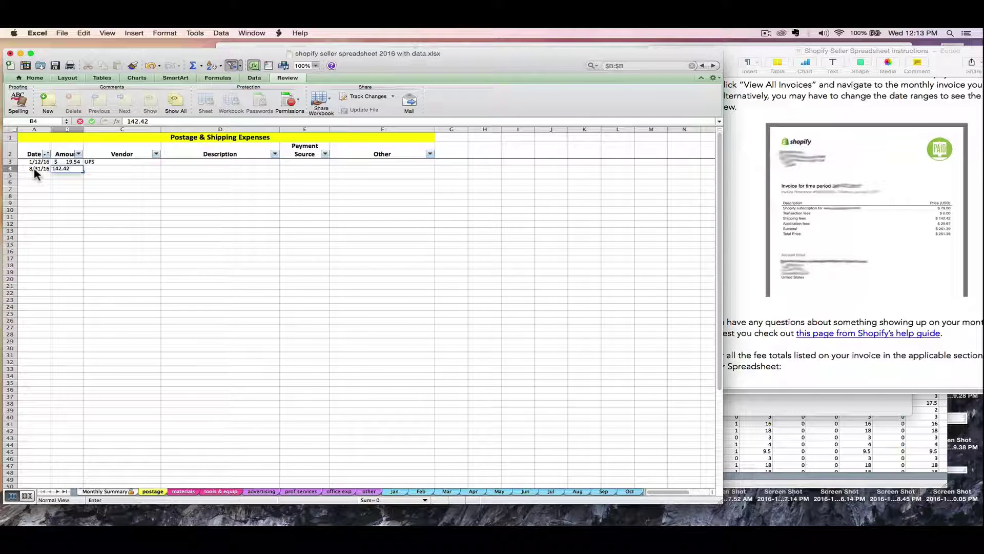
key(Tab)
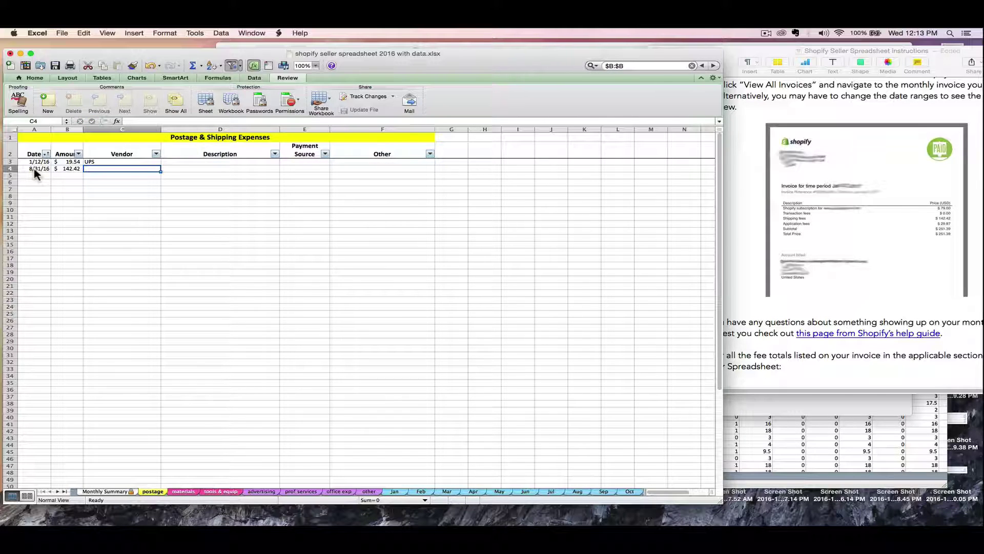
text(Shopify)
key(Tab)
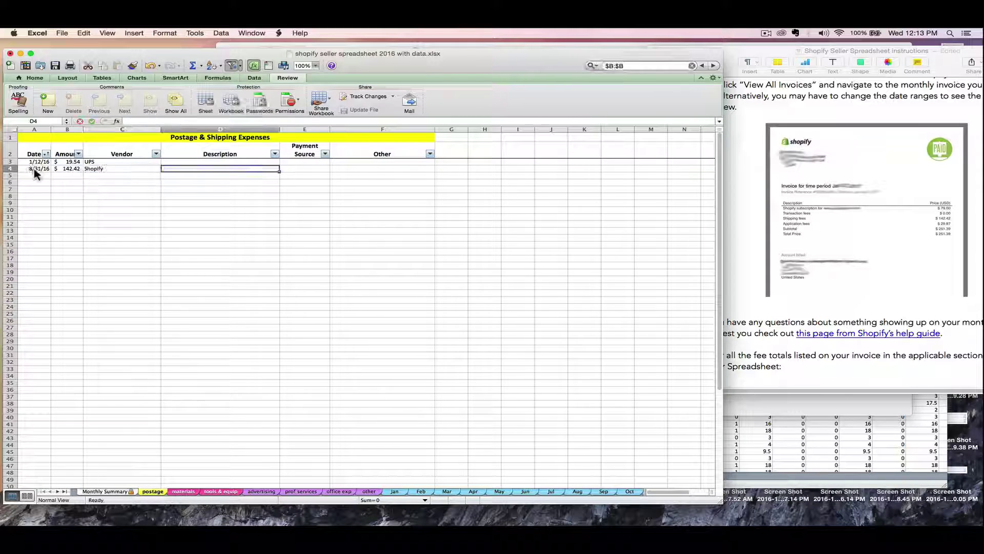
text(shipping labels)
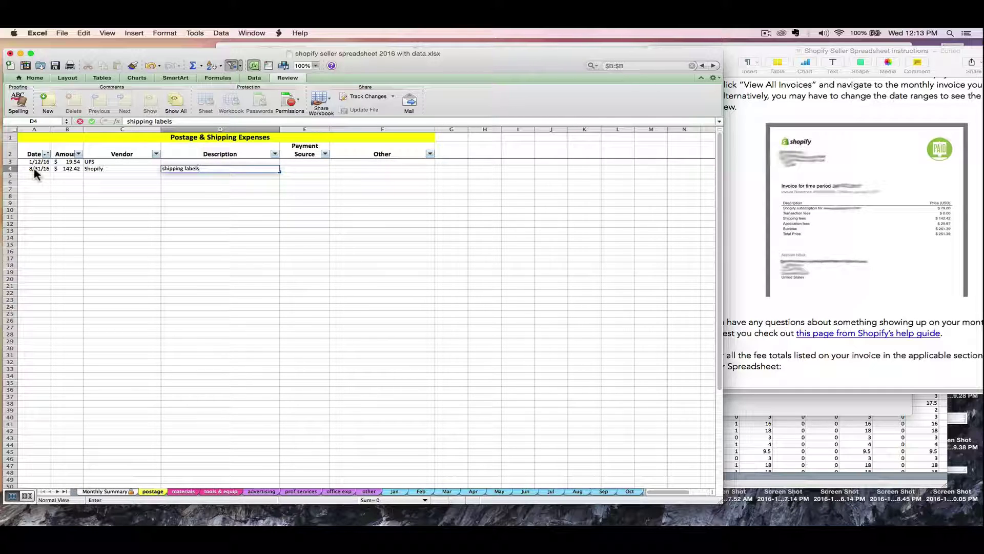
key(Tab)
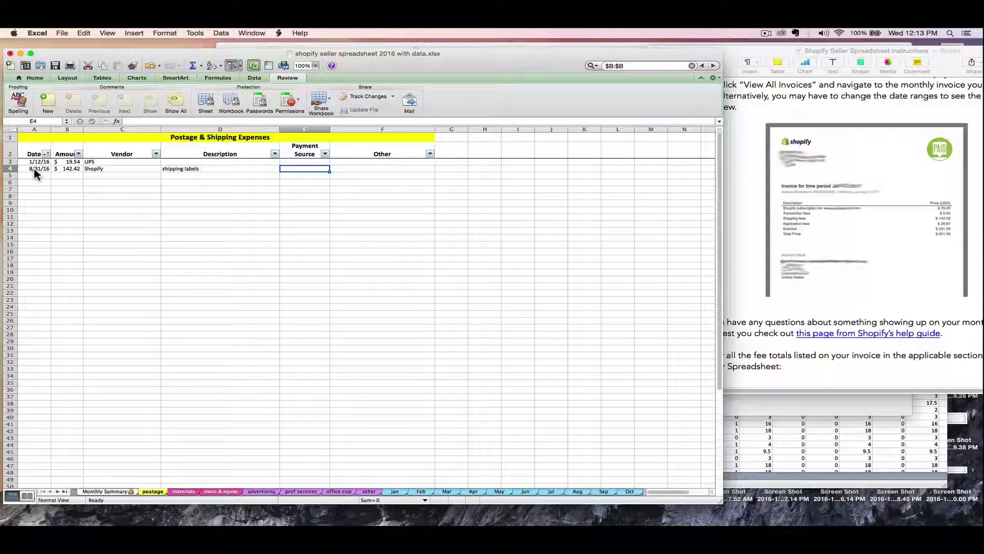
Check the date of the new postage entry and August's Postage Costs on the Monthly Summary sheet.
click(26, 168)
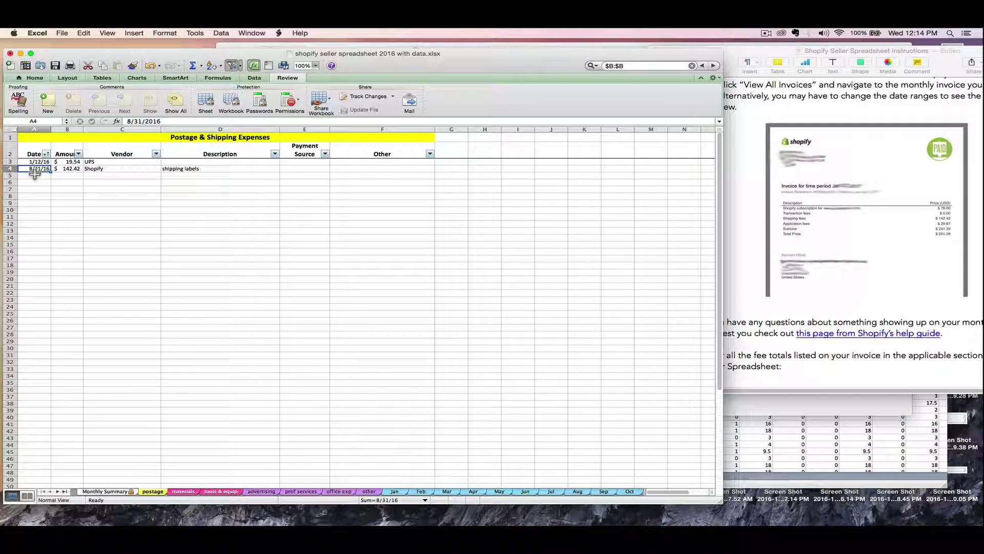
click(98, 492)
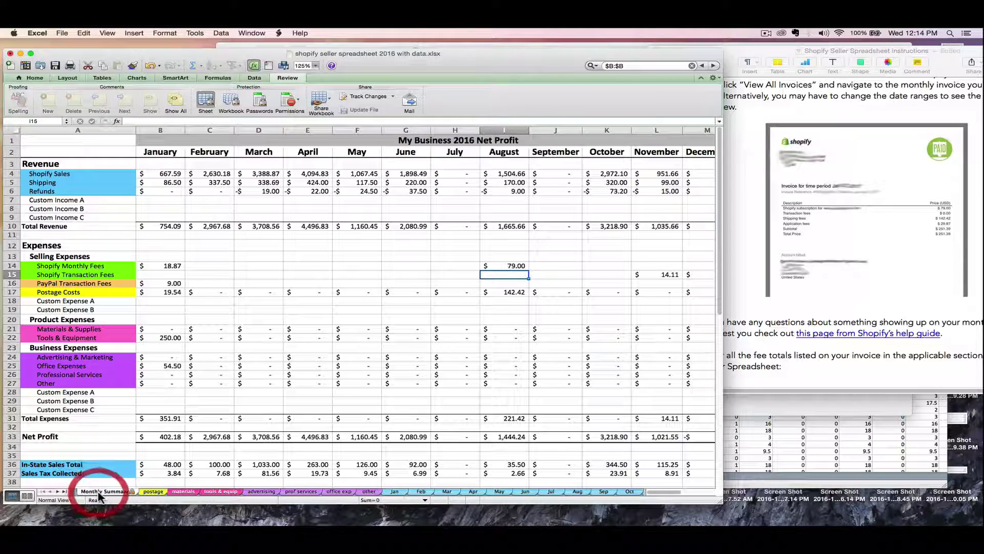
click(497, 291)
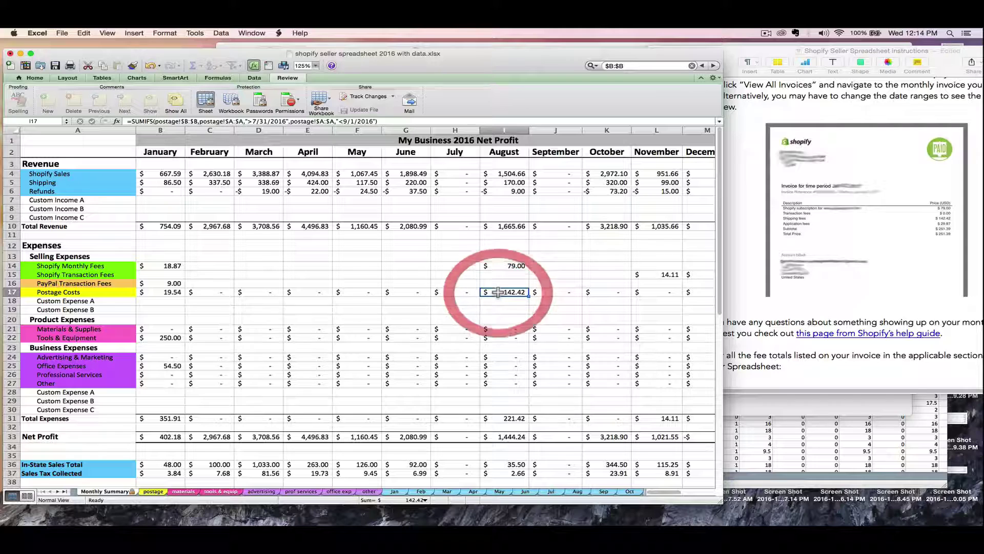
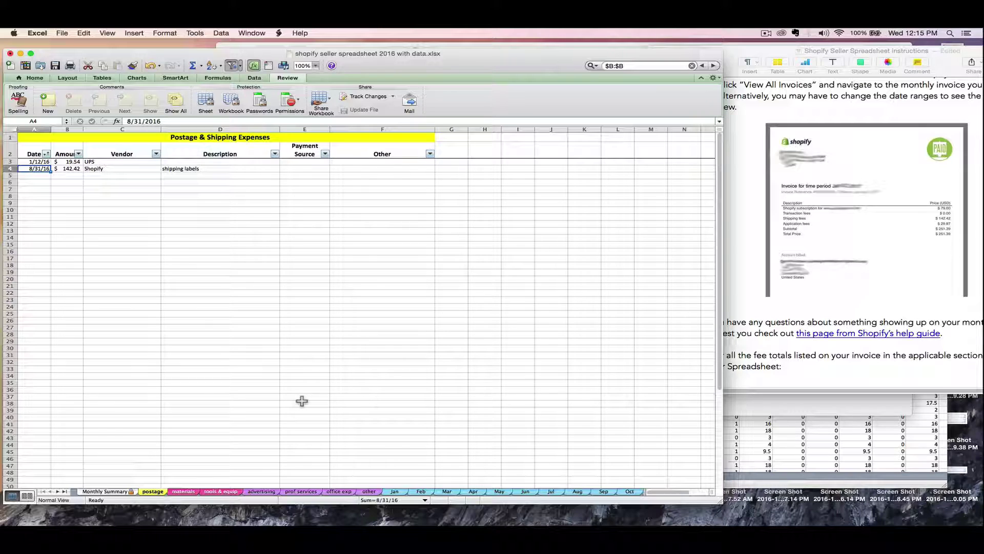
Record an expense on the other sheet dated 8/31/16 for 29.97, vendor Shopify, description "app fee", and review August on the Monthly Summary sheet.
click(369, 491)
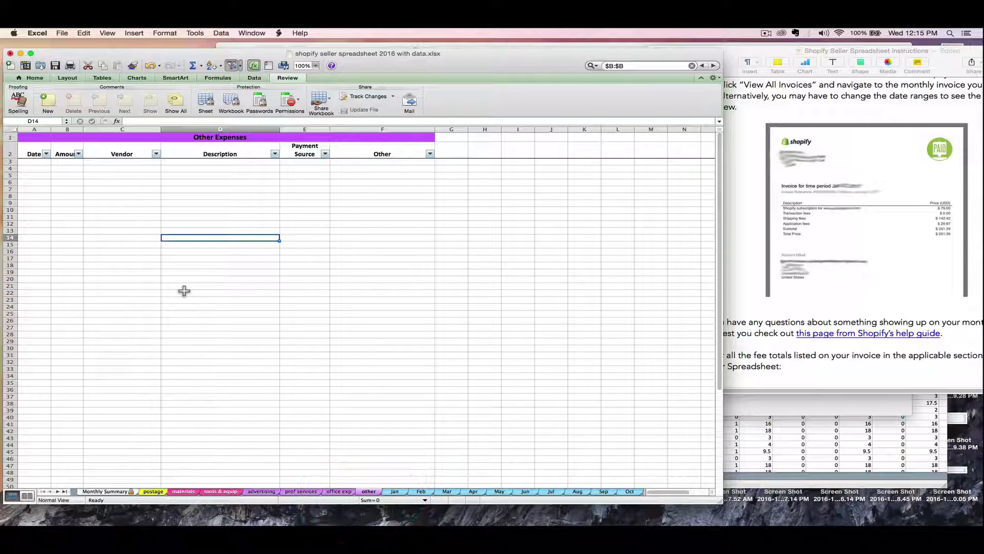
click(35, 161)
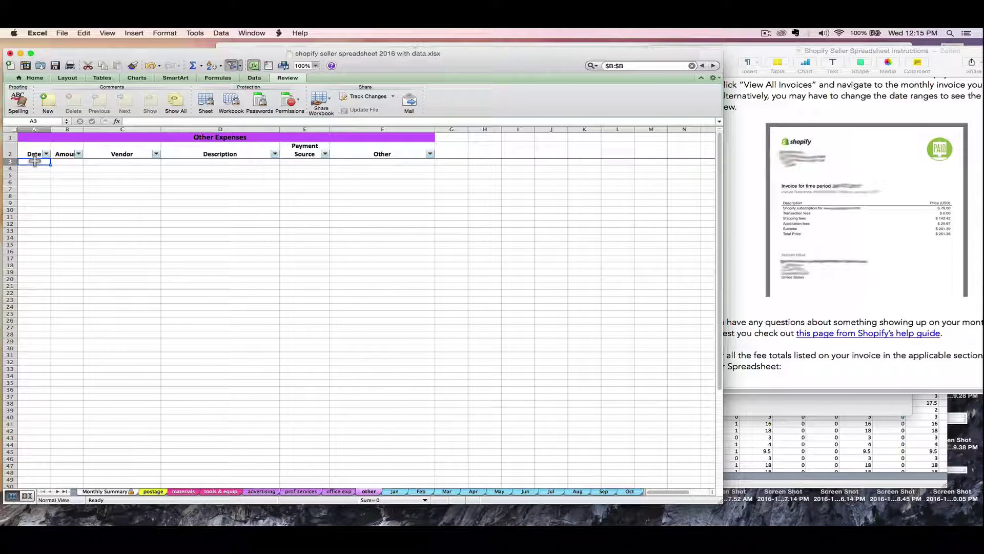
text(8/31/16)
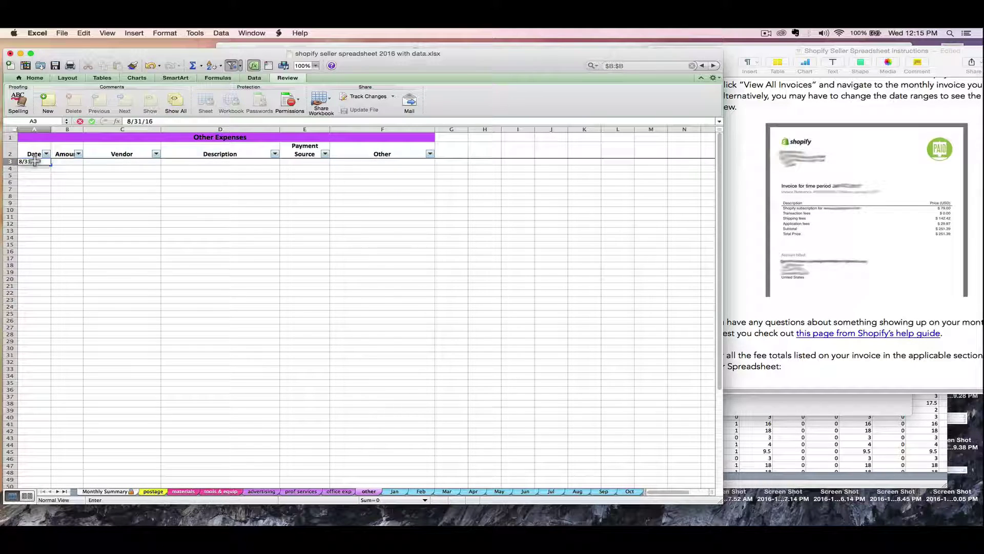
key(Tab)
text(2)
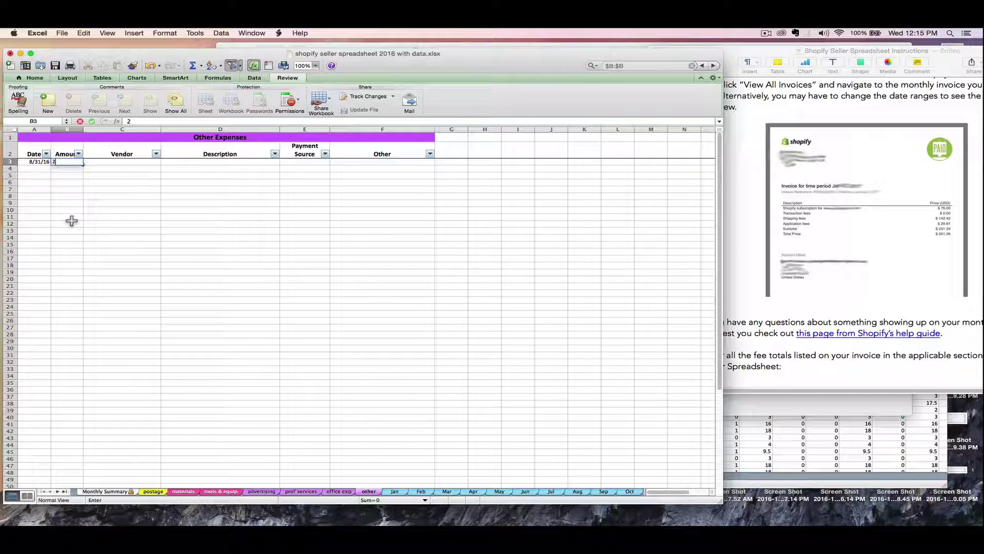
text(9.97)
key(Tab)
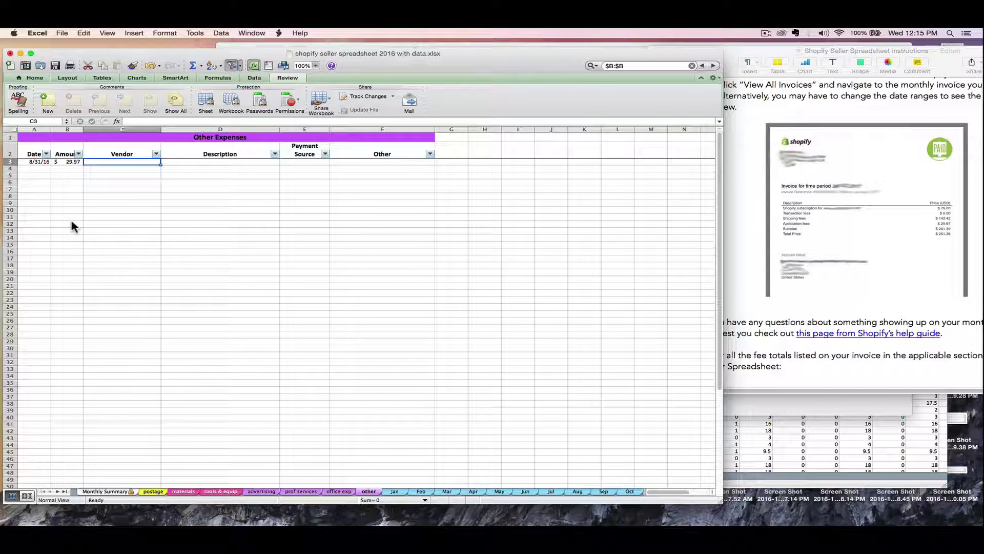
text(Shopify)
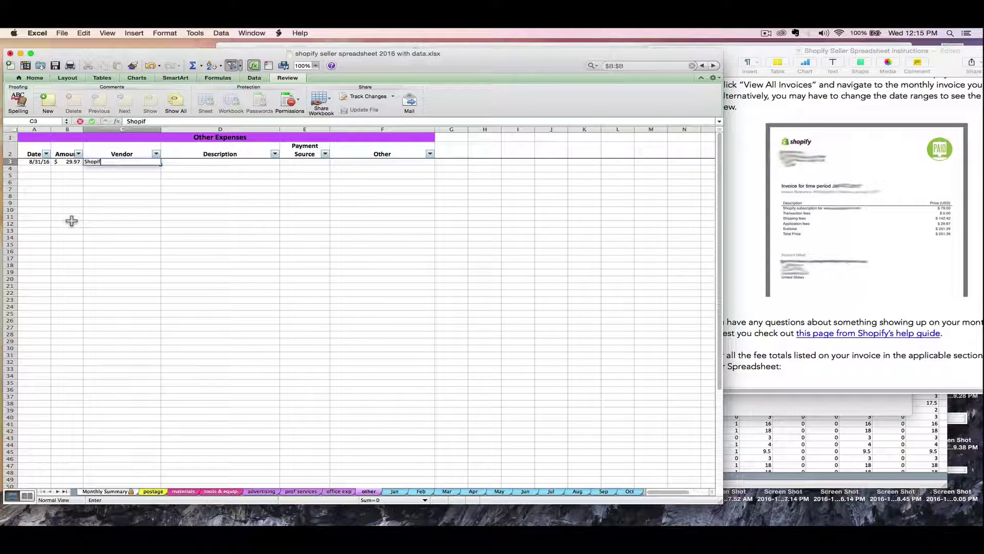
key(Tab)
text(app fee)
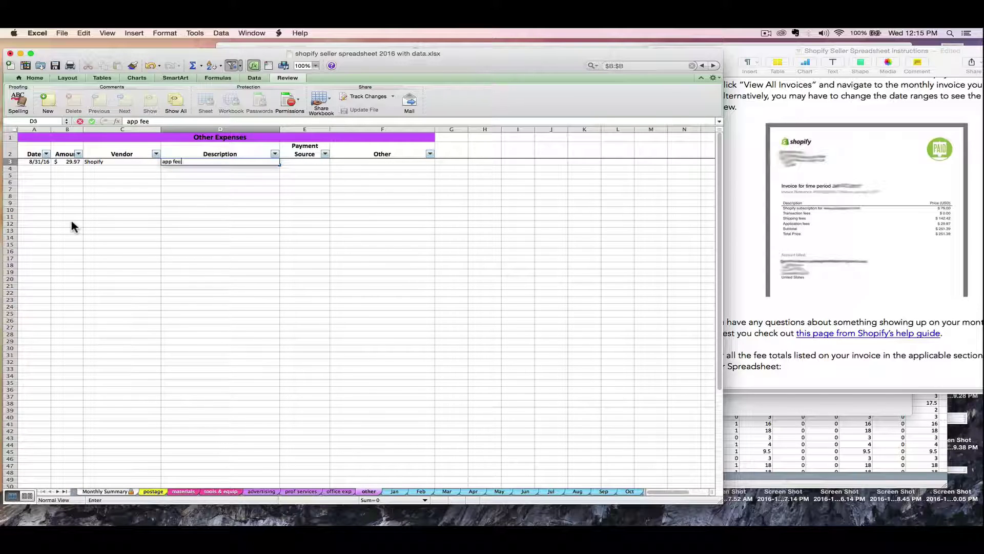
key(Return)
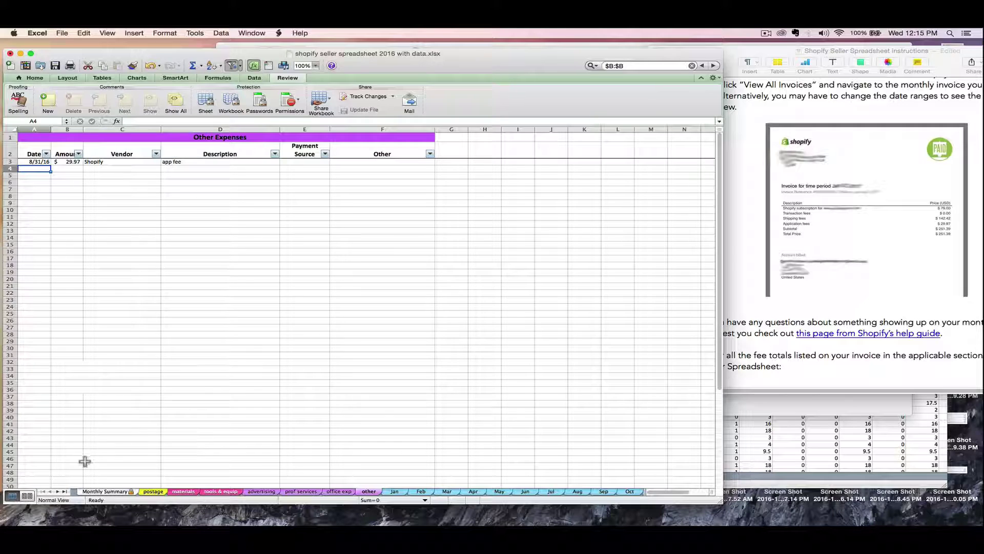
click(104, 491)
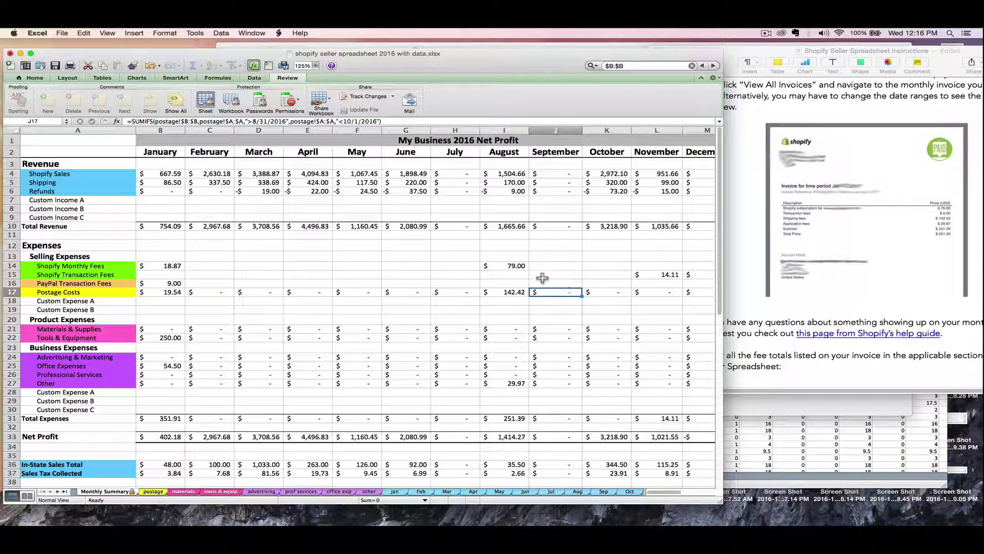
click(507, 265)
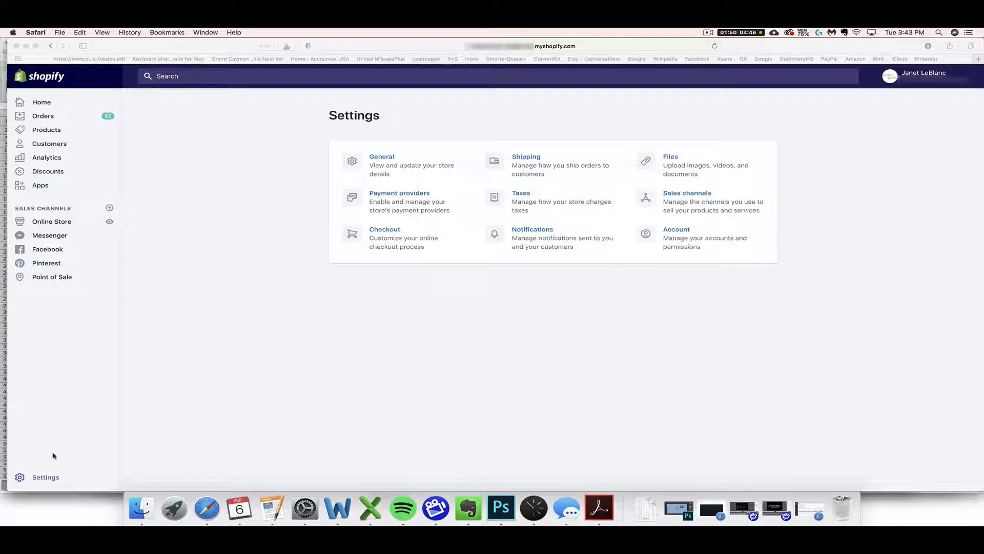
Switch to the Shopify admin and open the transactions list from the Shopify Payments payouts under payment providers.
click(397, 194)
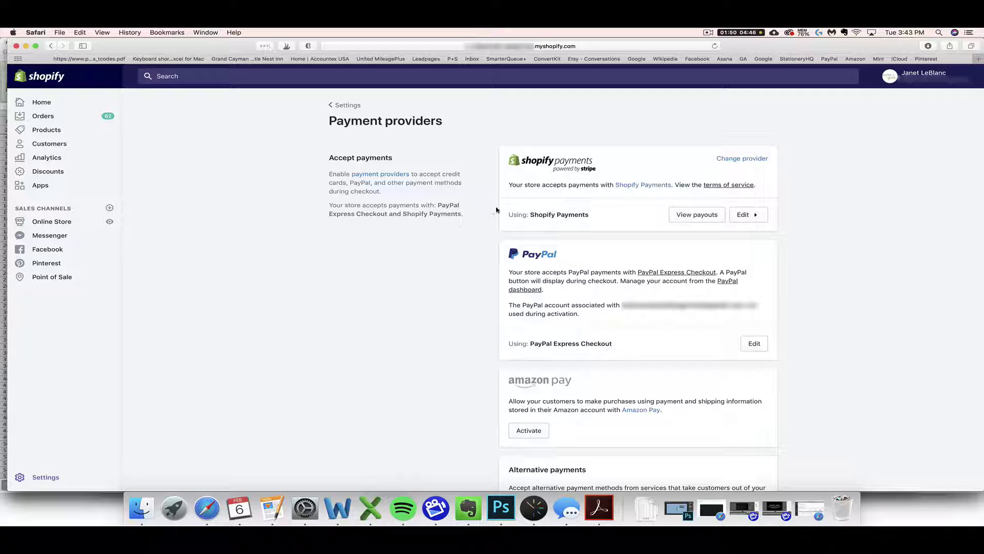
scroll(527, 164, down, 1)
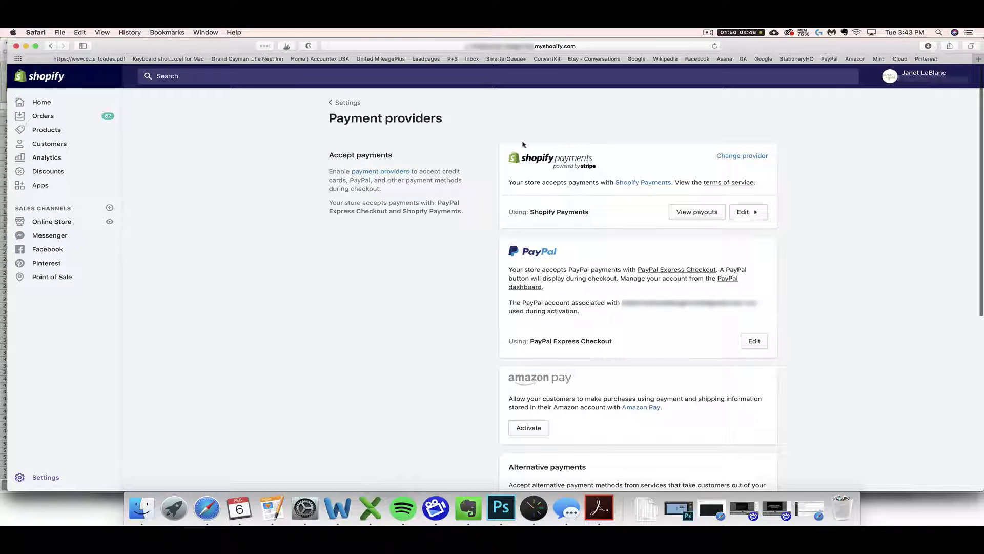
click(693, 213)
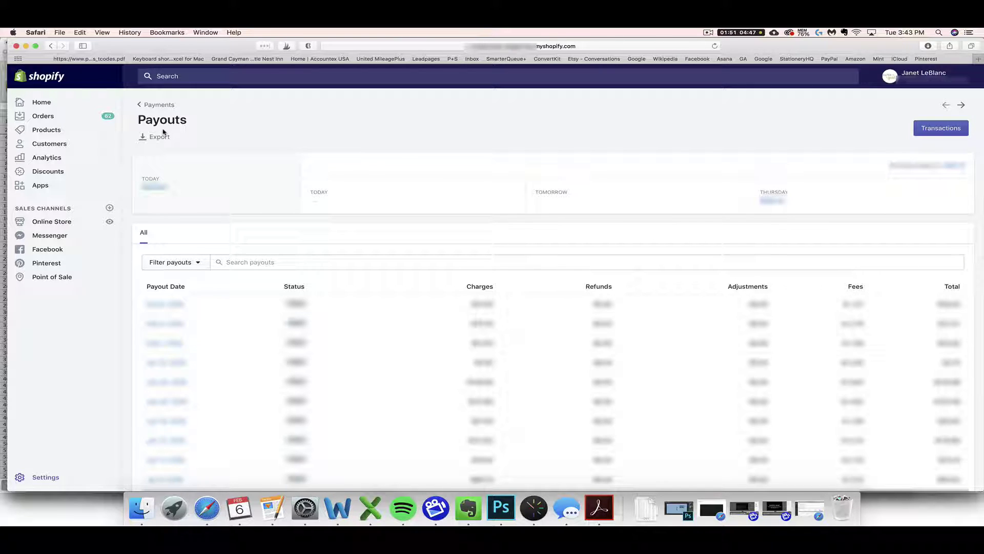
click(950, 129)
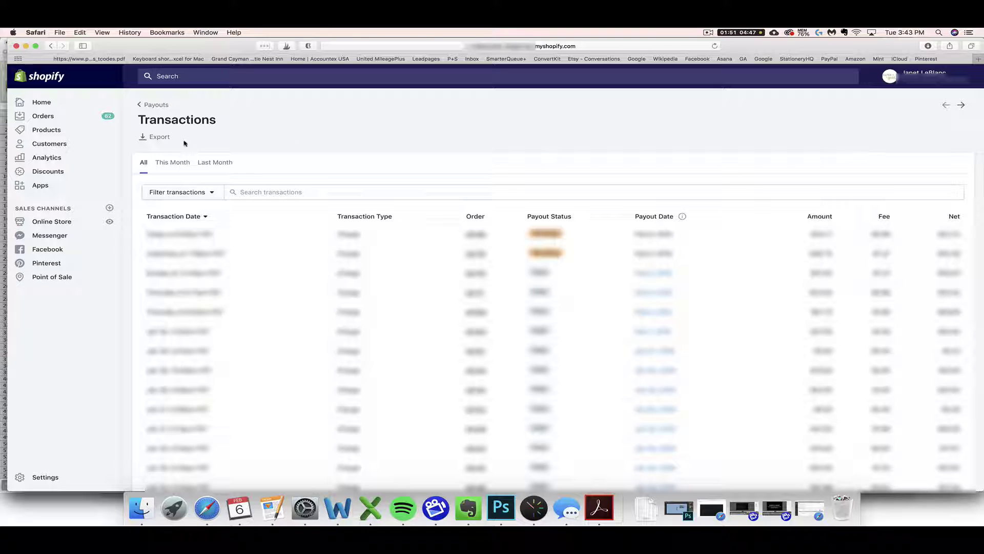
Export the payment transactions dated 2018-01-01 to 2018-01-31 as CSV for Excel, Numbers, or other spreadsheet programs.
click(156, 137)
click(377, 168)
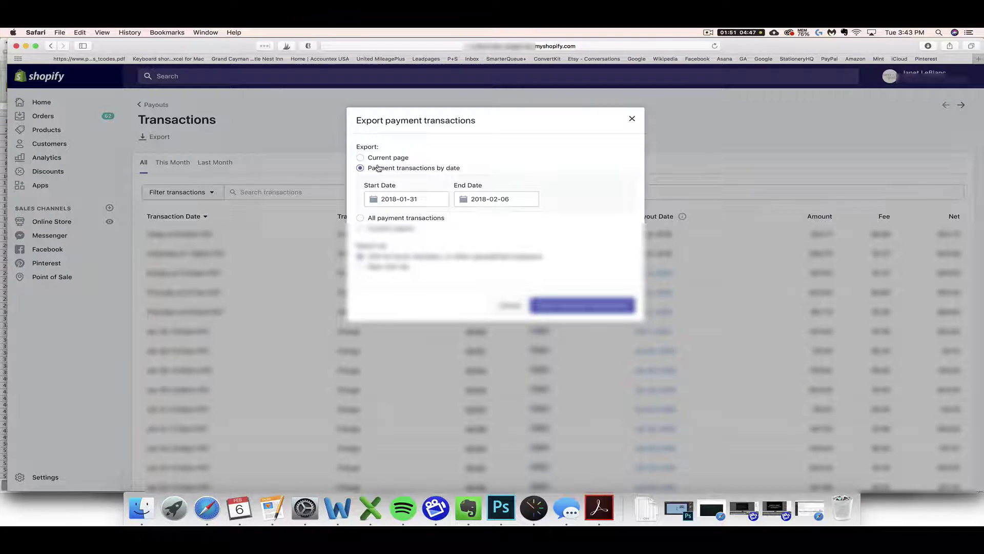
click(413, 198)
click(407, 236)
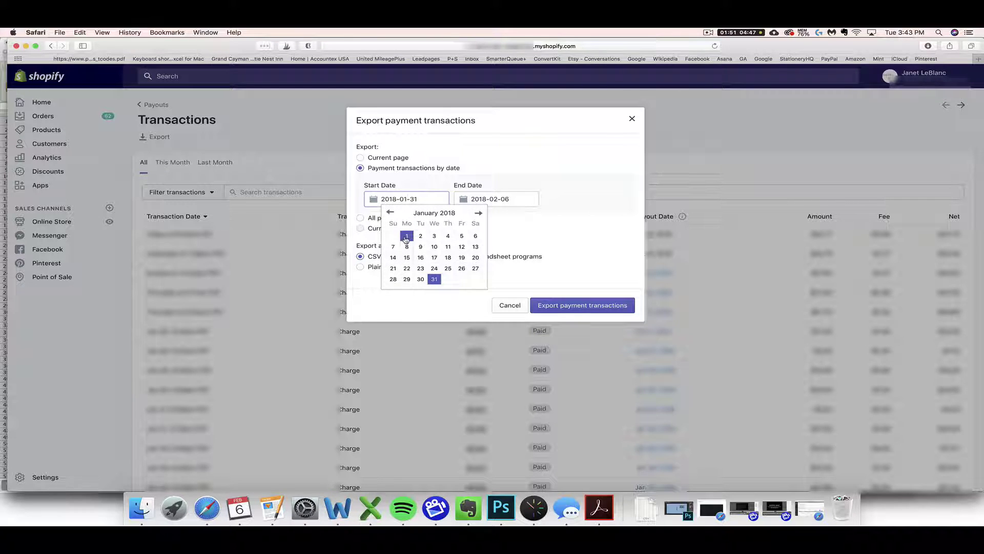
click(485, 198)
click(481, 213)
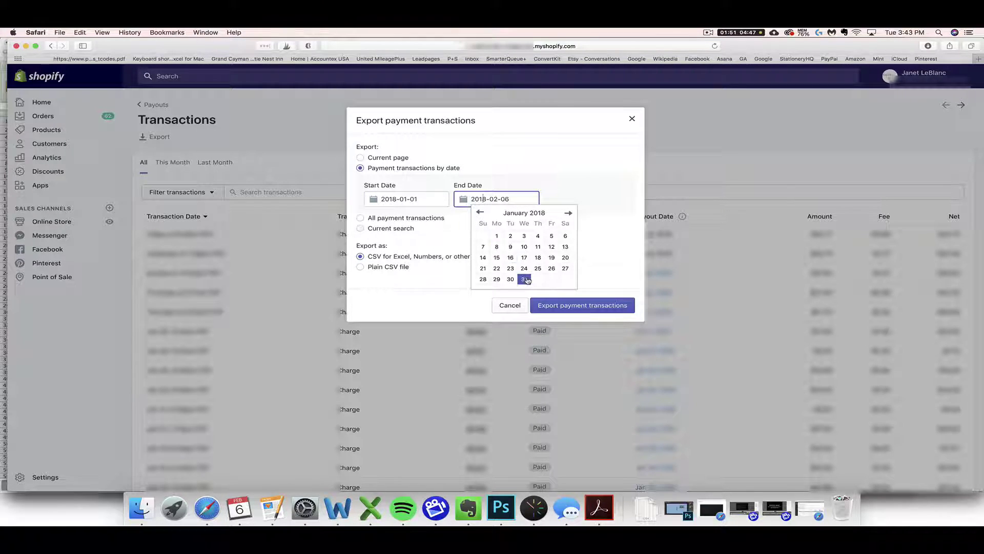
click(524, 277)
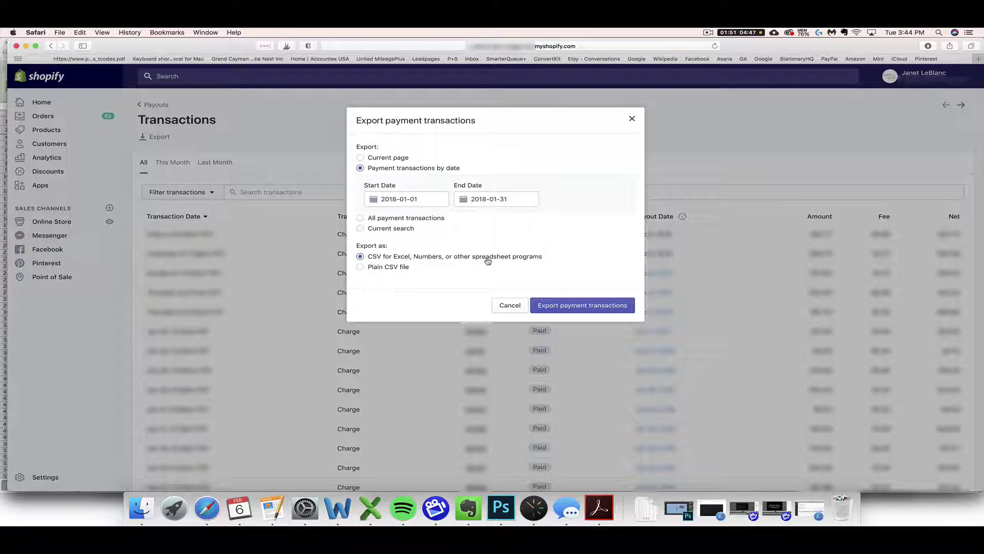
click(554, 308)
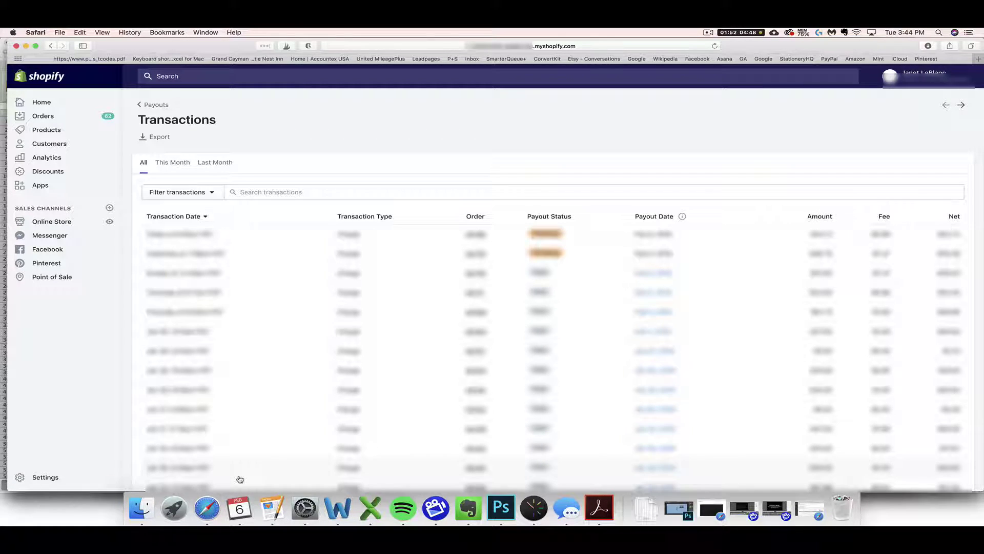
Switch to Gmail, download payment_transactions_export.csv from the Shopify export e-mail, and open it in Excel beside the seller spreadsheet.
click(206, 509)
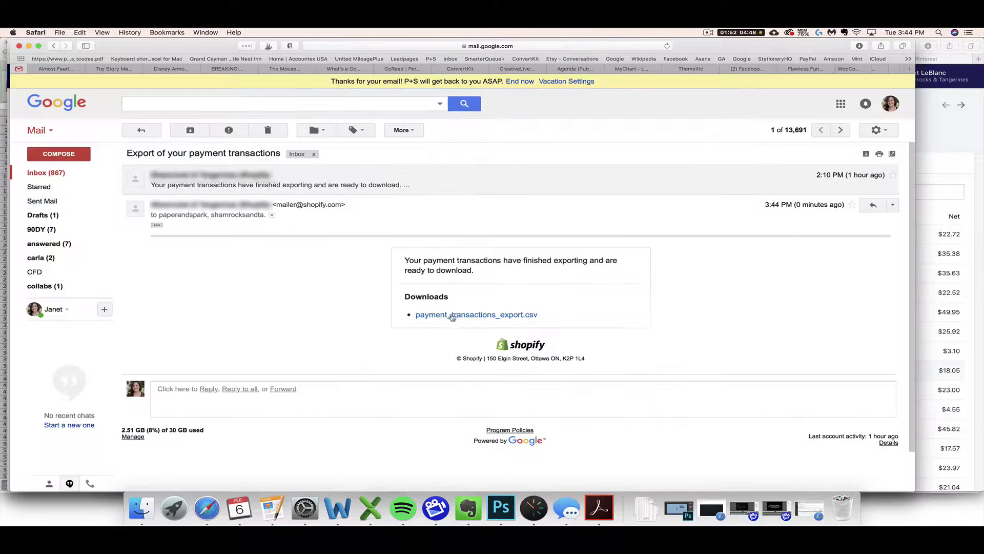
right_click(446, 319)
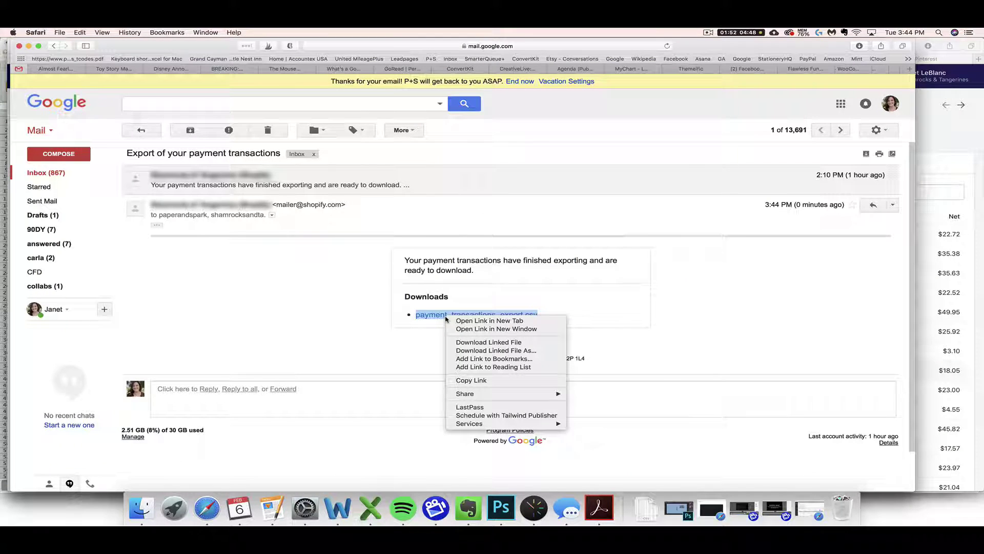
click(472, 343)
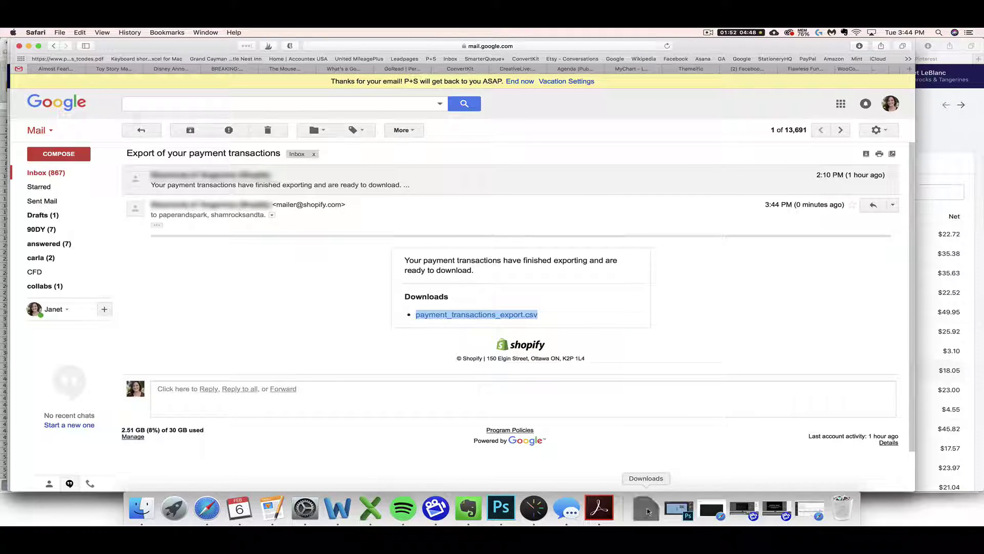
click(647, 492)
click(647, 471)
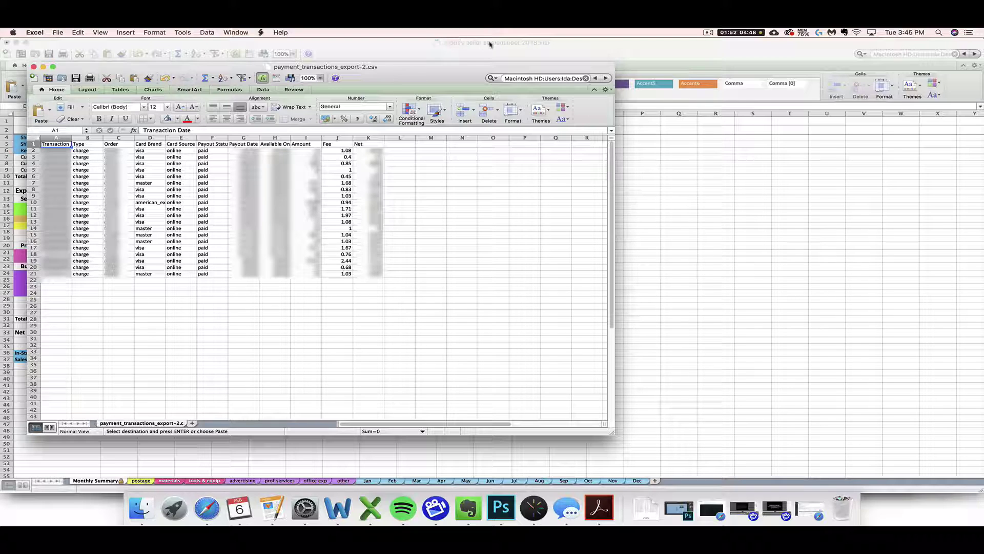
drag(429, 68, 767, 59)
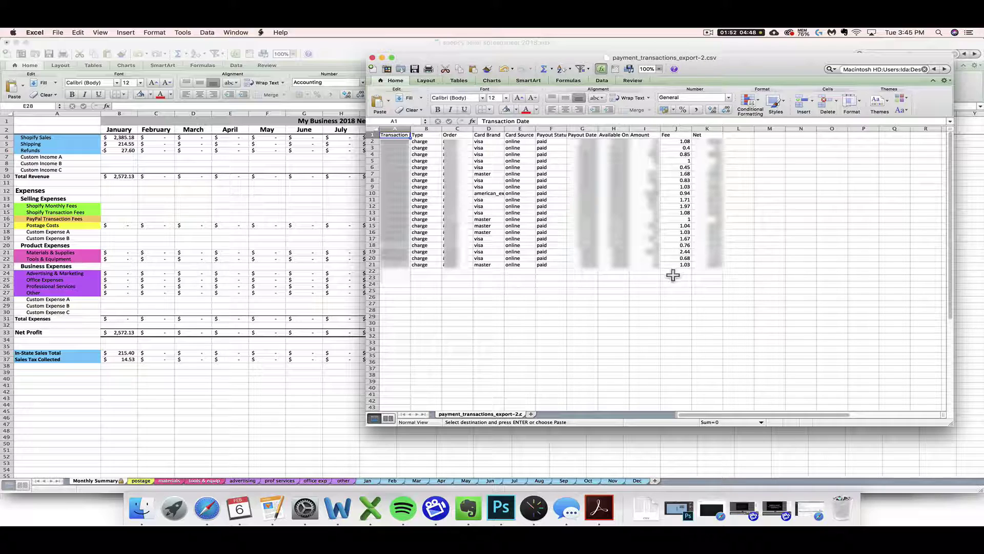
Total the Fee column of the exported transactions in cell J22 with AutoSum over J2:J21.
click(672, 272)
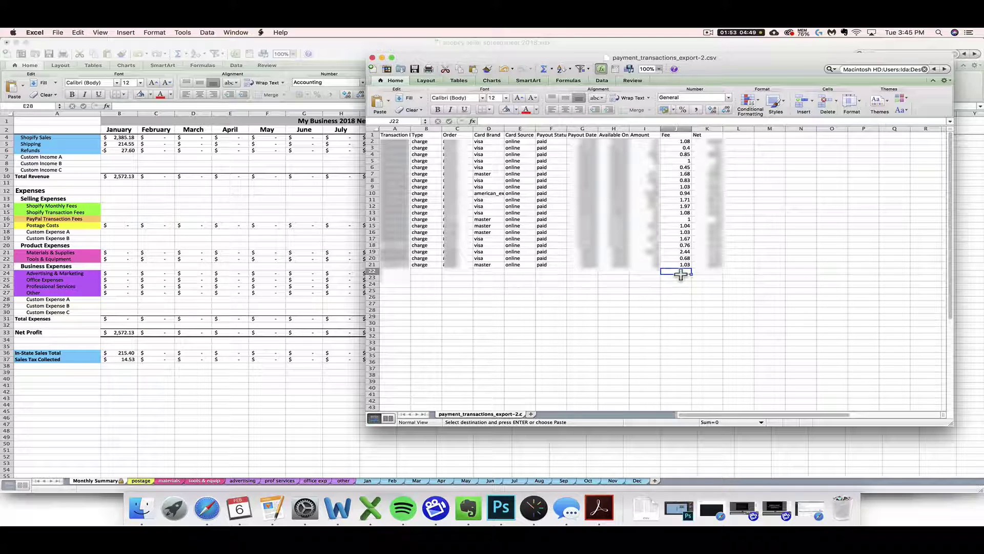
click(544, 73)
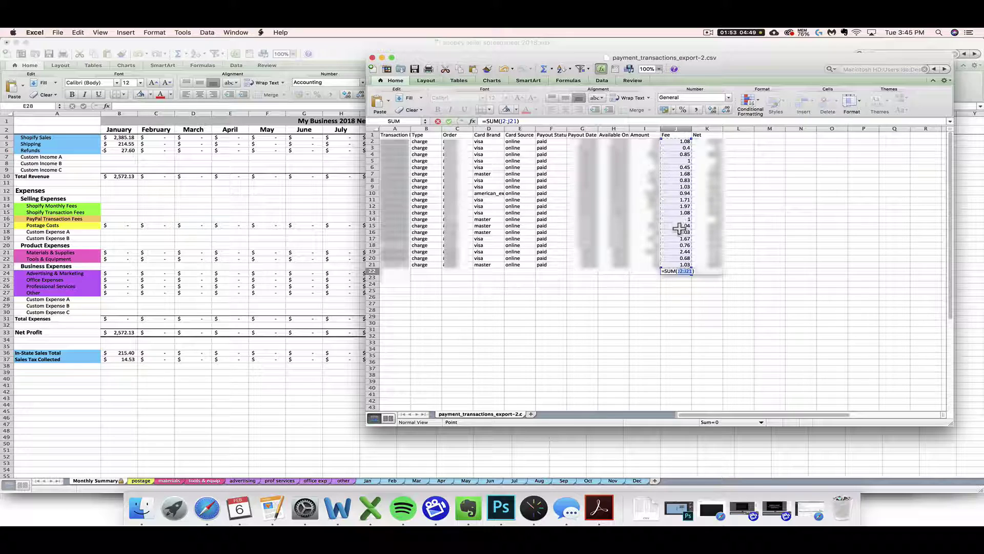
drag(667, 141, 693, 264)
key(Return)
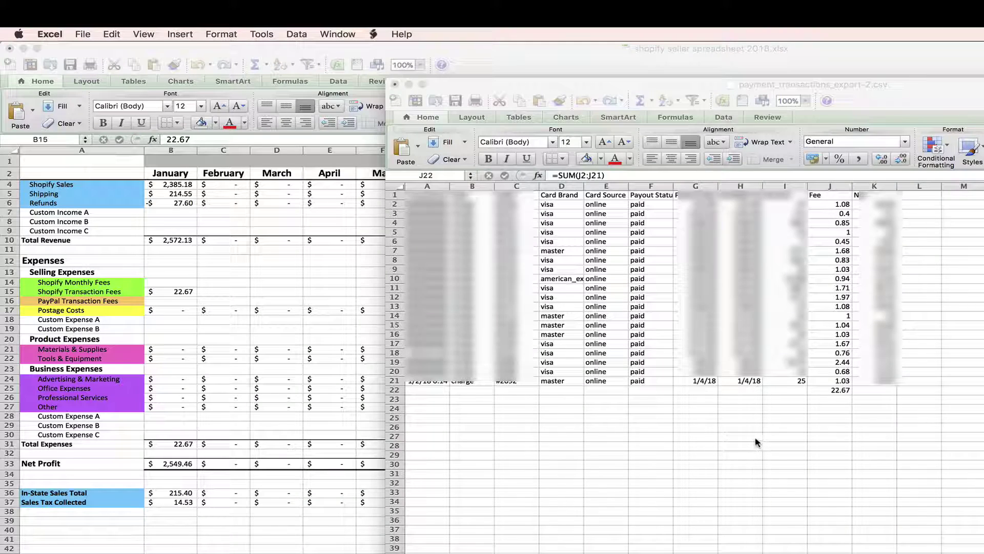
Clear the fee total in cell J22 and re-enter it as the formula =sum(J2:J21).
click(830, 389)
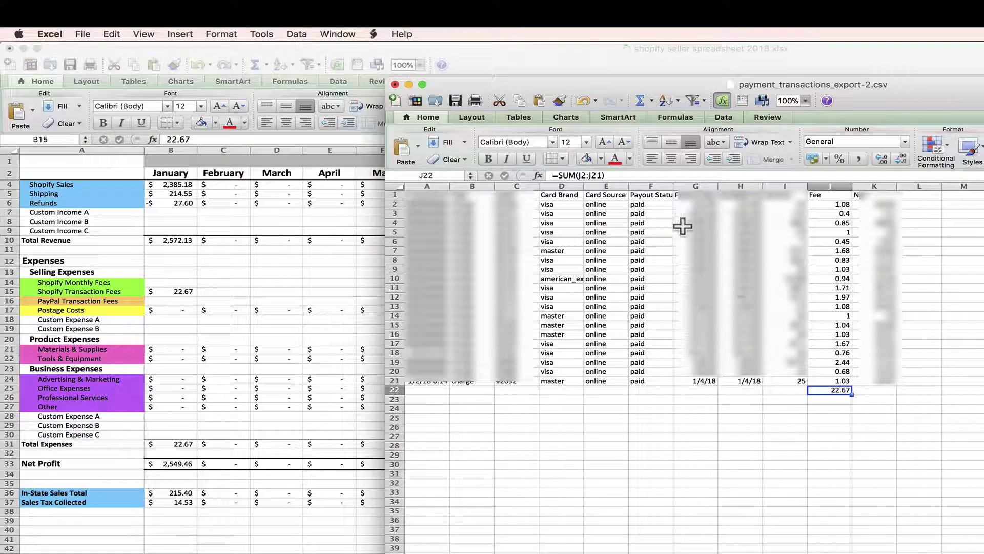
click(640, 101)
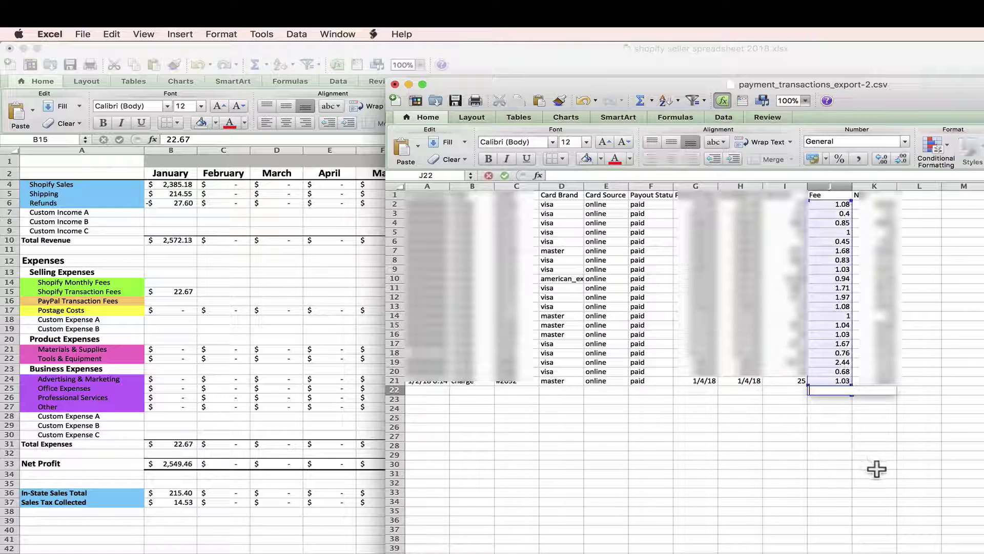
key(Return)
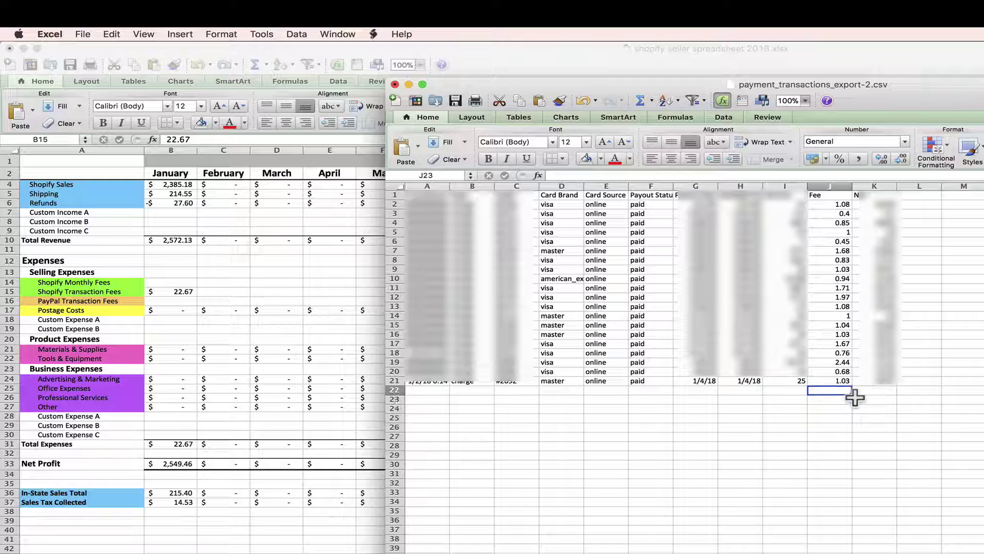
key(Up)
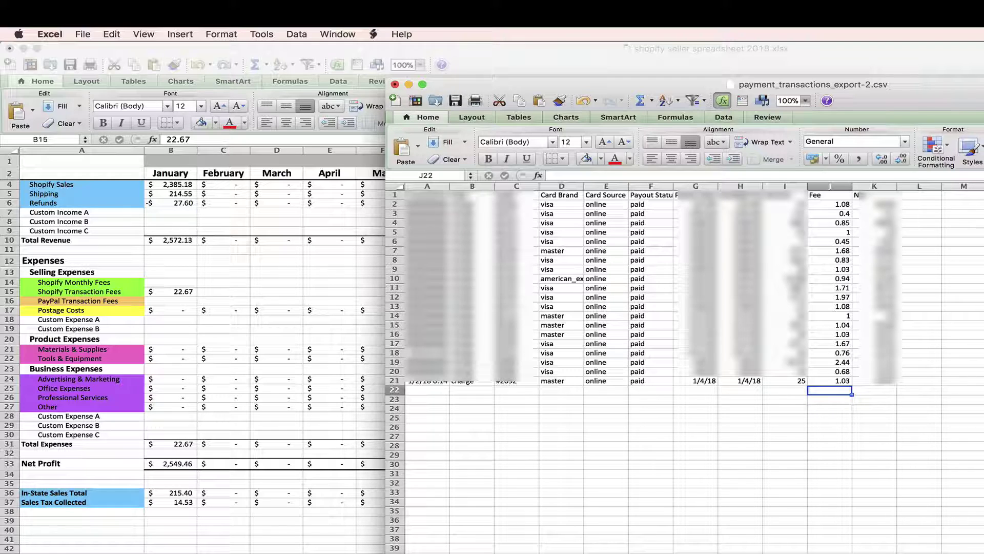
text(=sum)
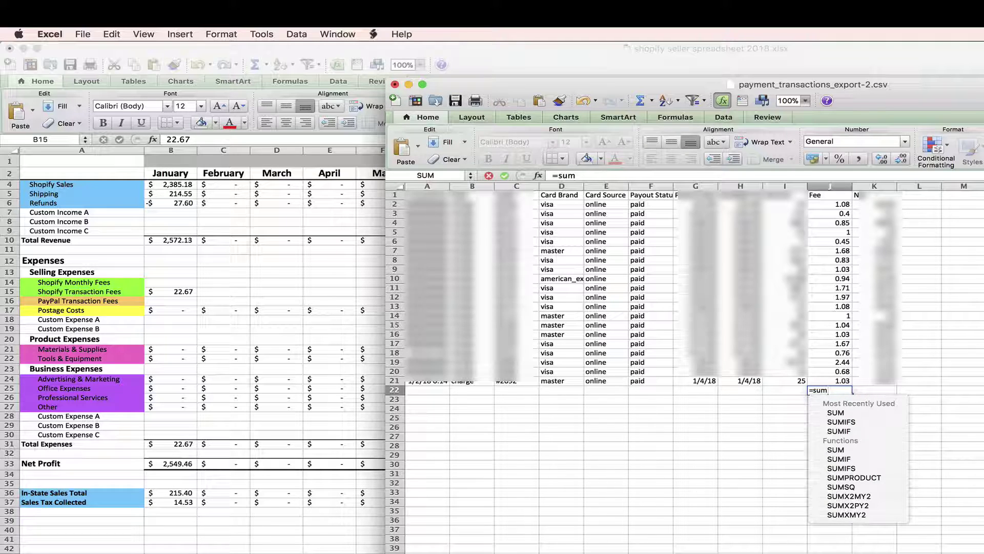
text(()
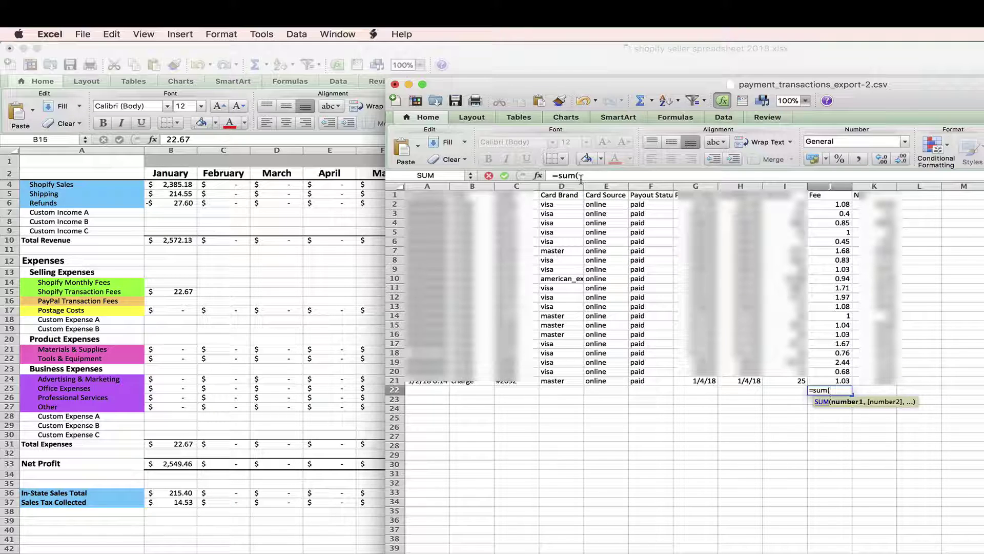
drag(841, 204, 838, 382)
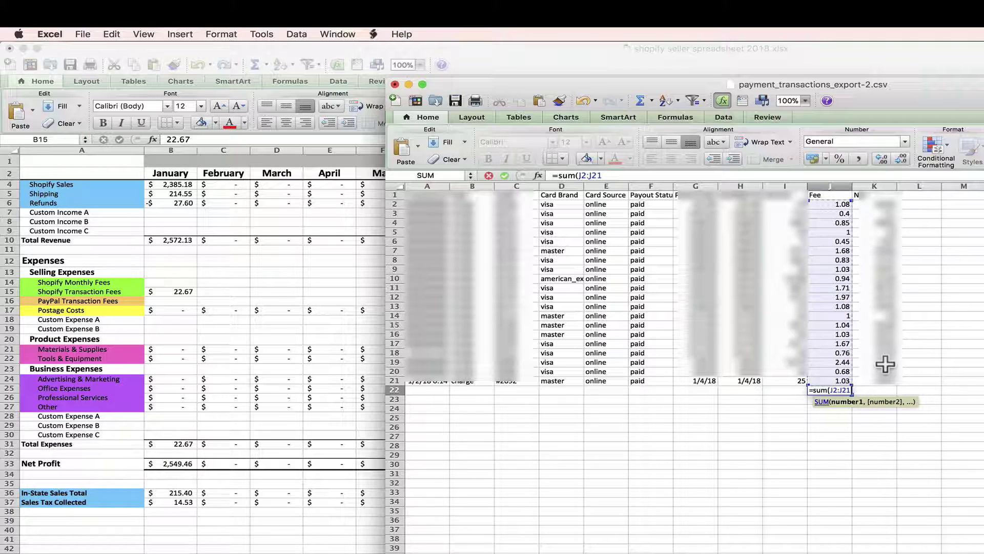
text())
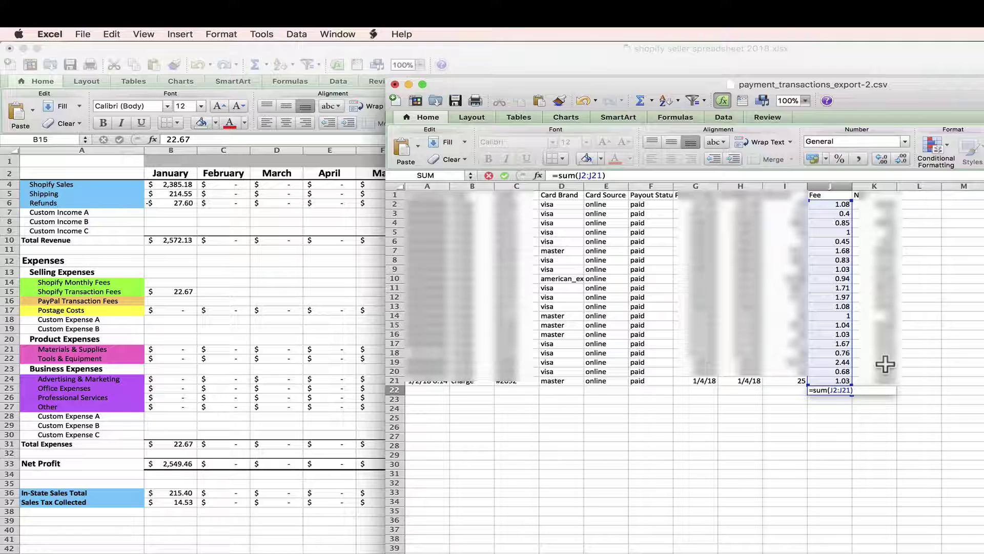
key(Return)
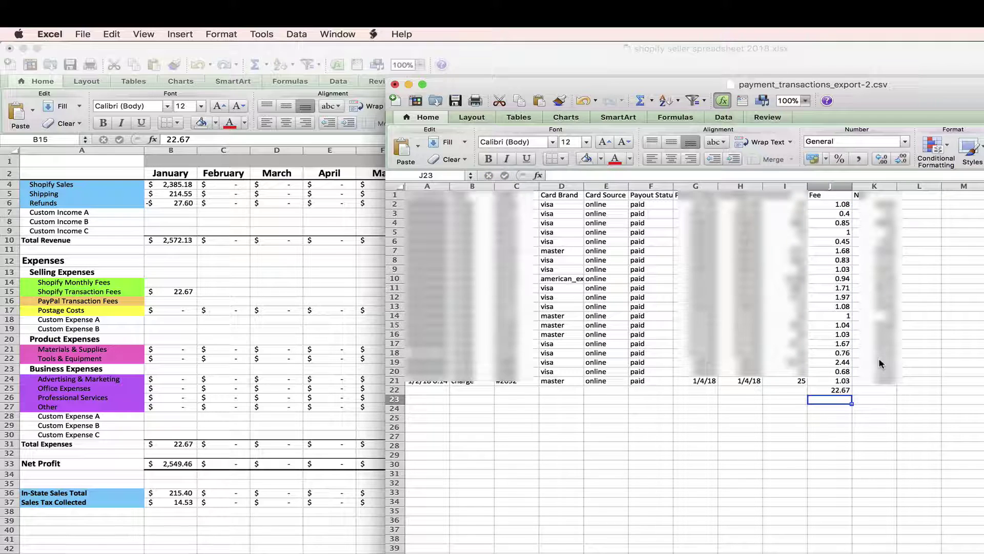
Record 22.67 as January's Shopify Transaction Fees on the Monthly Summary sheet of the 2018 seller spreadsheet.
click(836, 391)
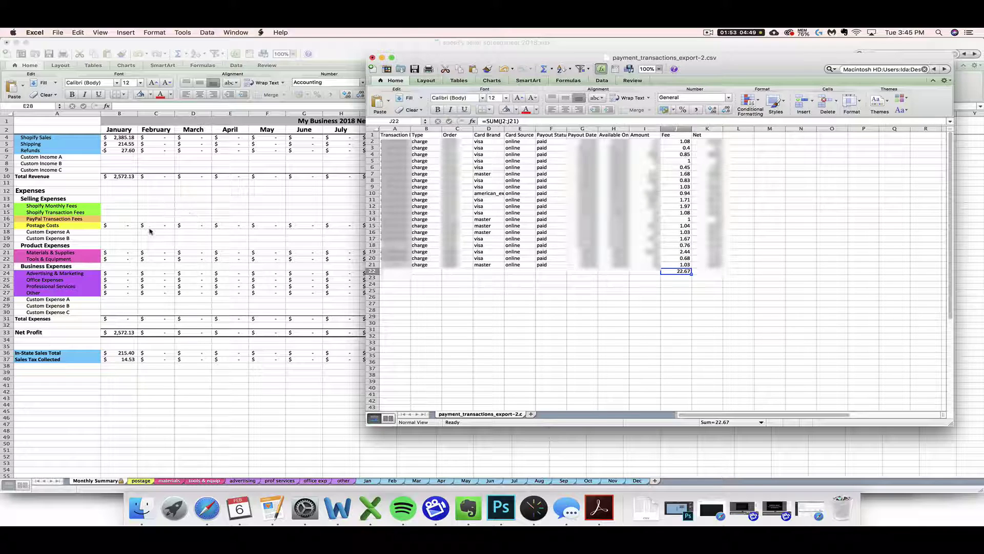
click(129, 236)
click(118, 212)
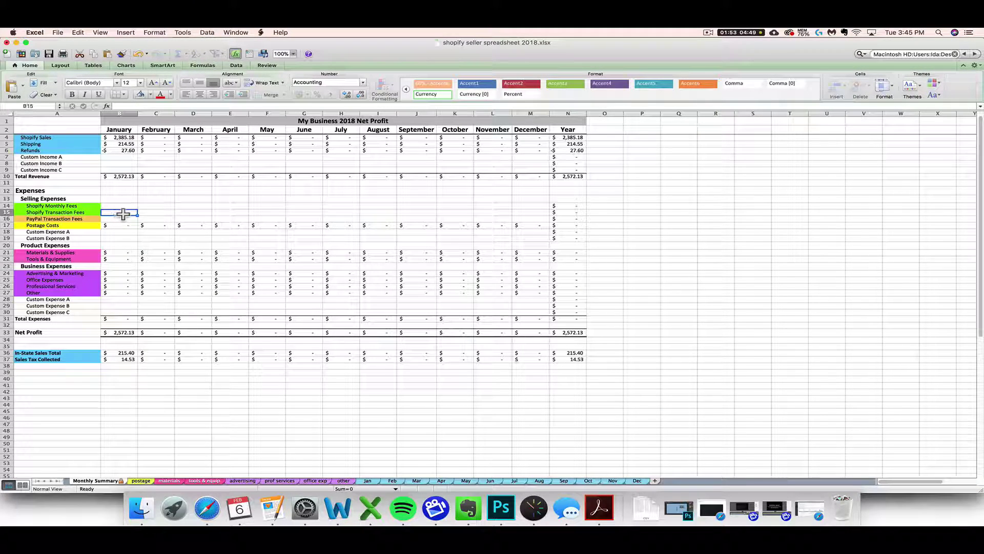
text(22.67)
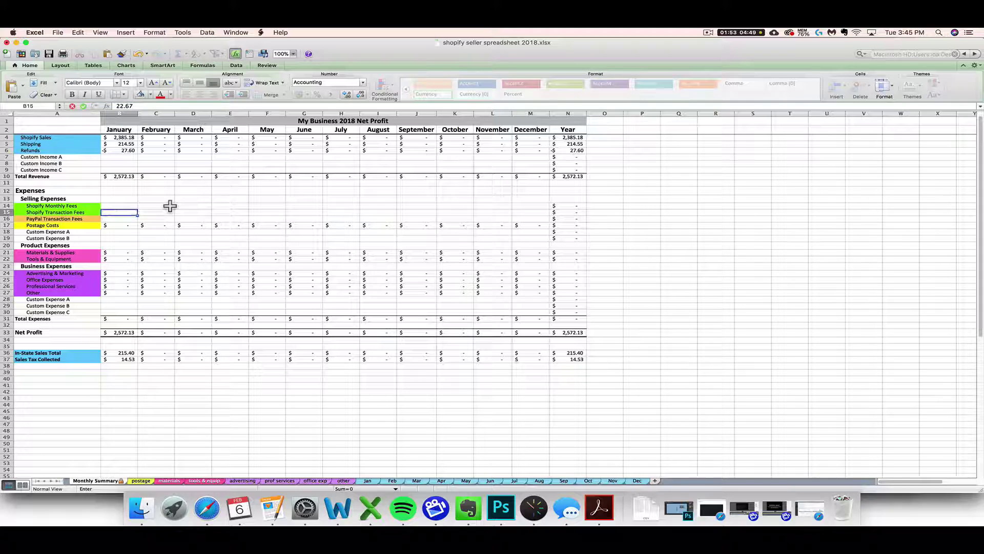
key(Return)
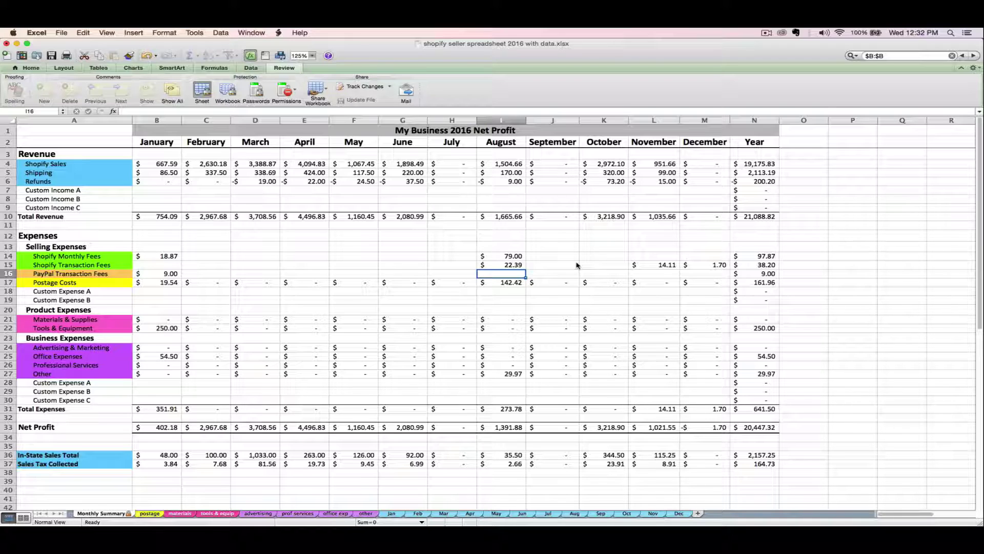
Set August's Shopify Transaction Fees to =10+22.39 on the Monthly Summary sheet of the 2016 seller spreadsheet.
click(522, 264)
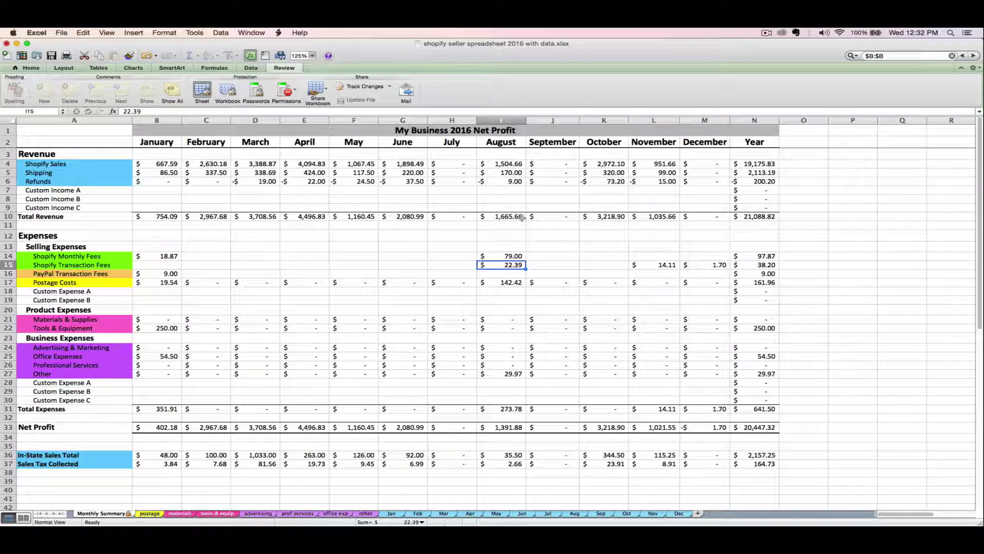
text(=10)
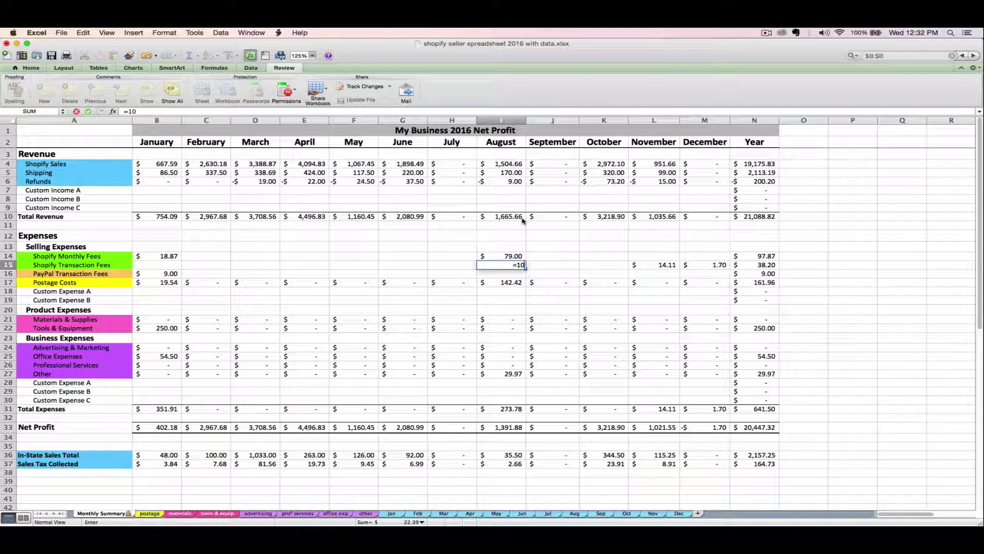
click(523, 218)
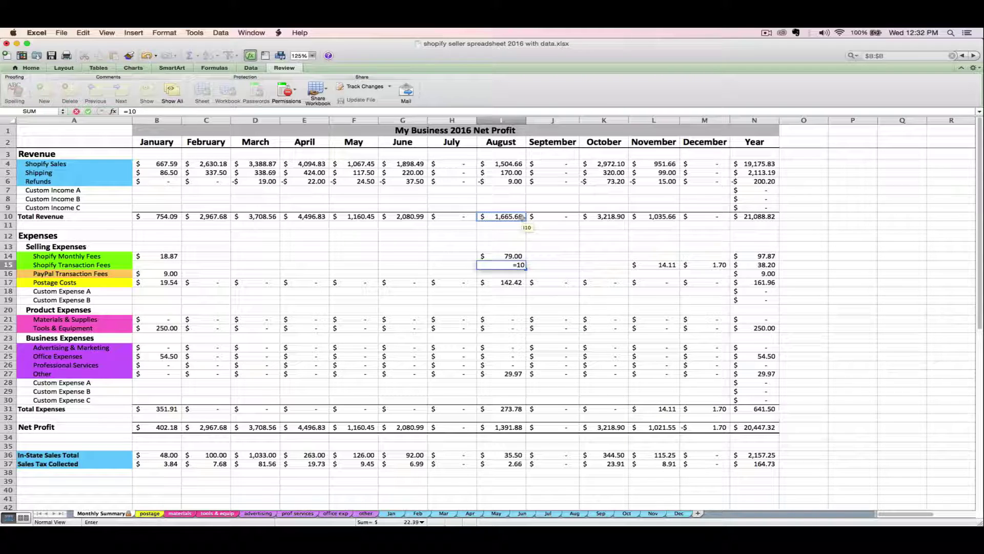
click(522, 217)
text(22.39)
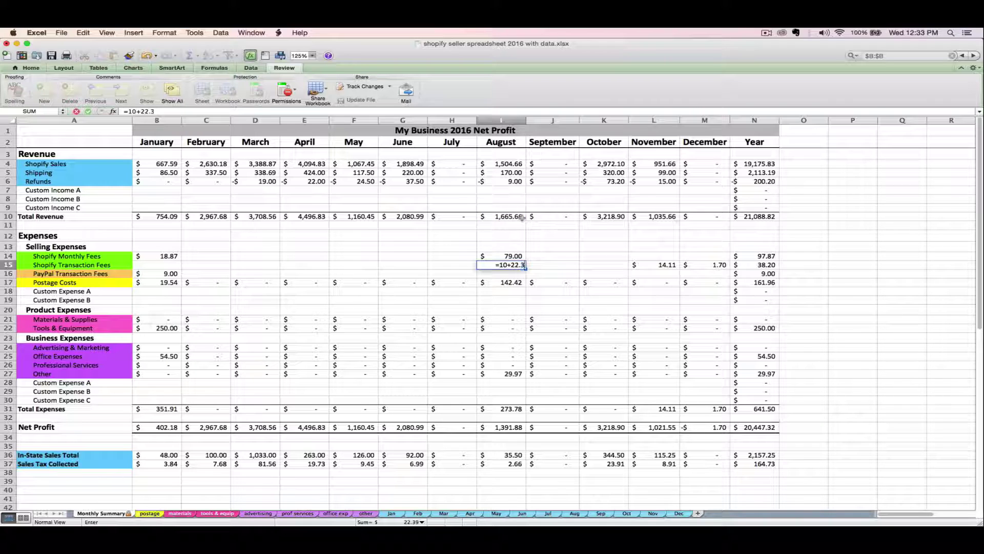
click(558, 248)
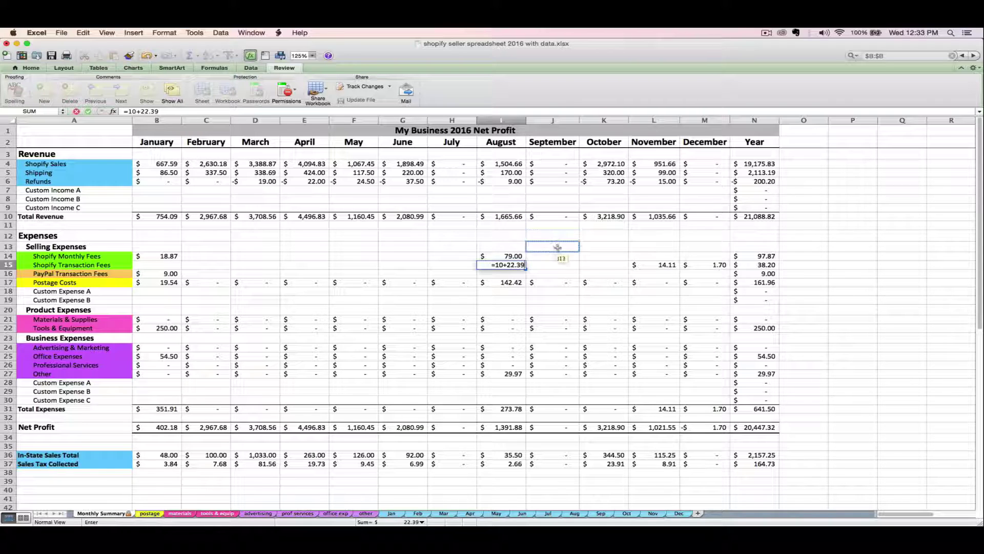
key(Return)
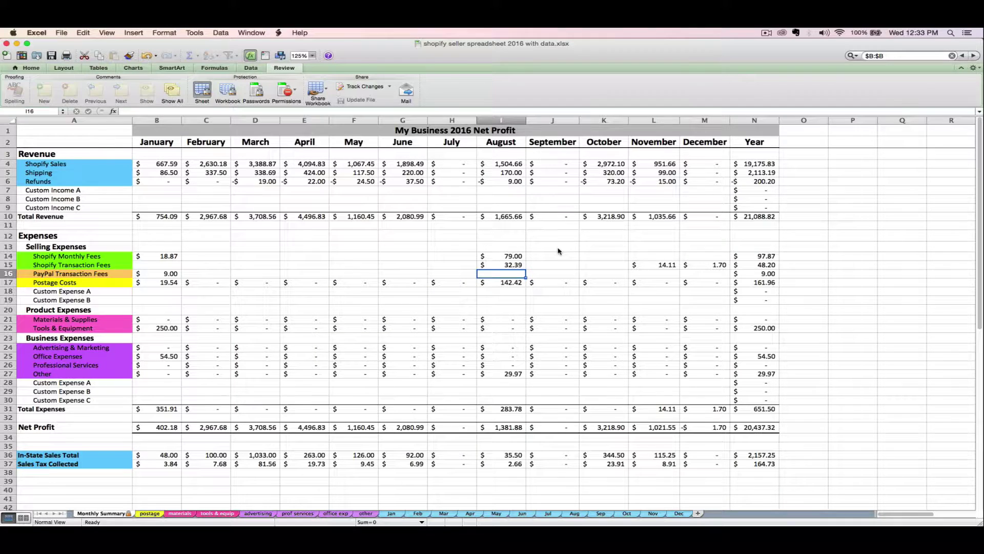
Switch to PayPal, open the monthly statements in the reports, and download the August 2016 statement as PDF.
key(super+Tab)
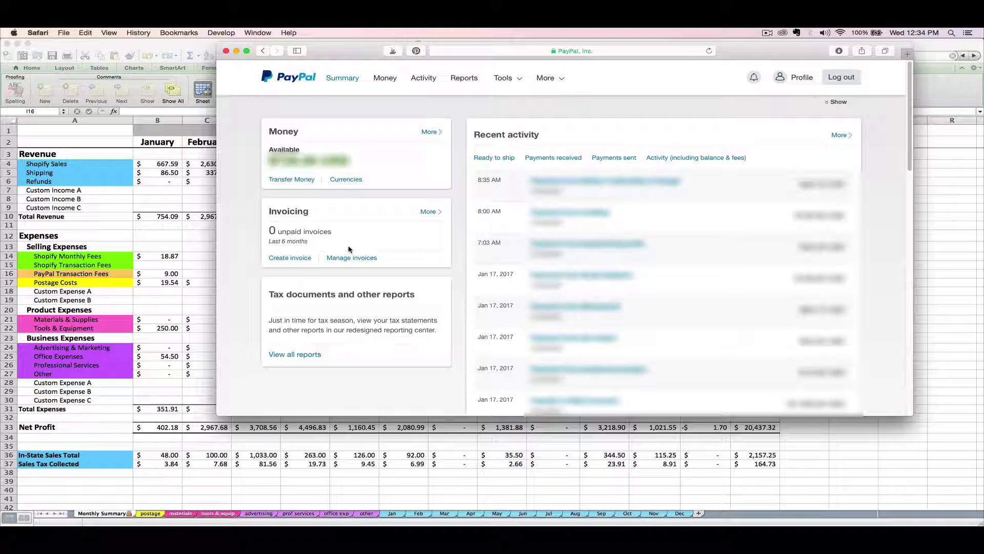
click(214, 274)
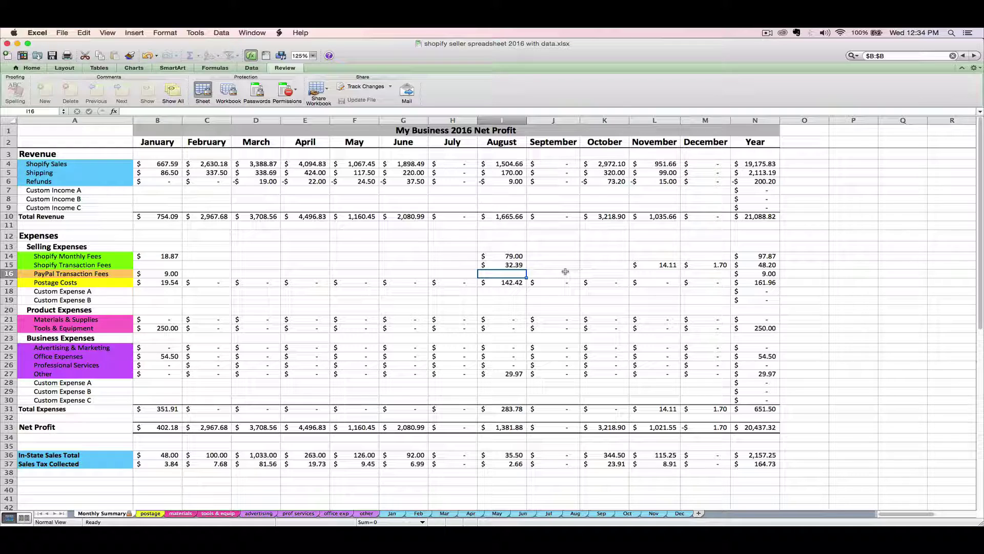
key(super+Tab)
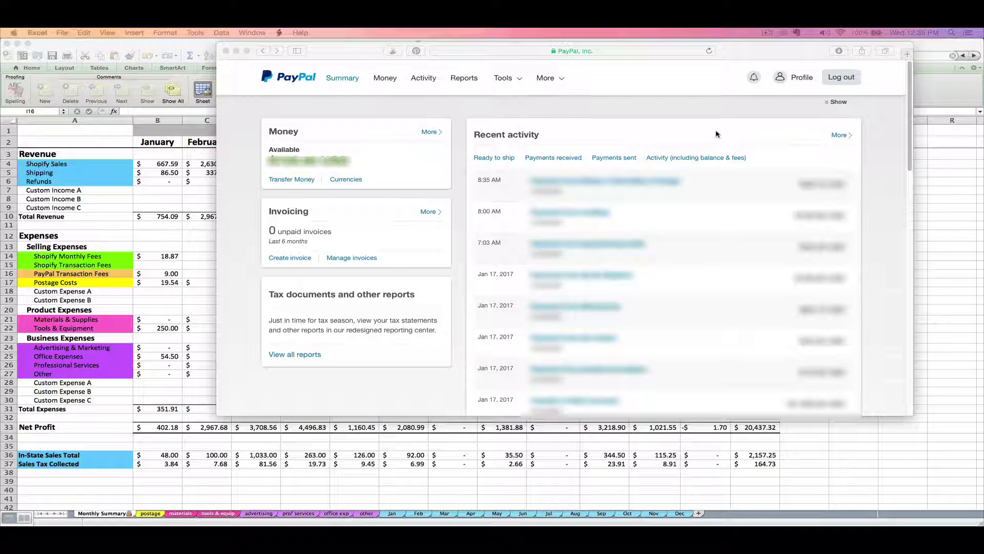
click(590, 117)
click(467, 79)
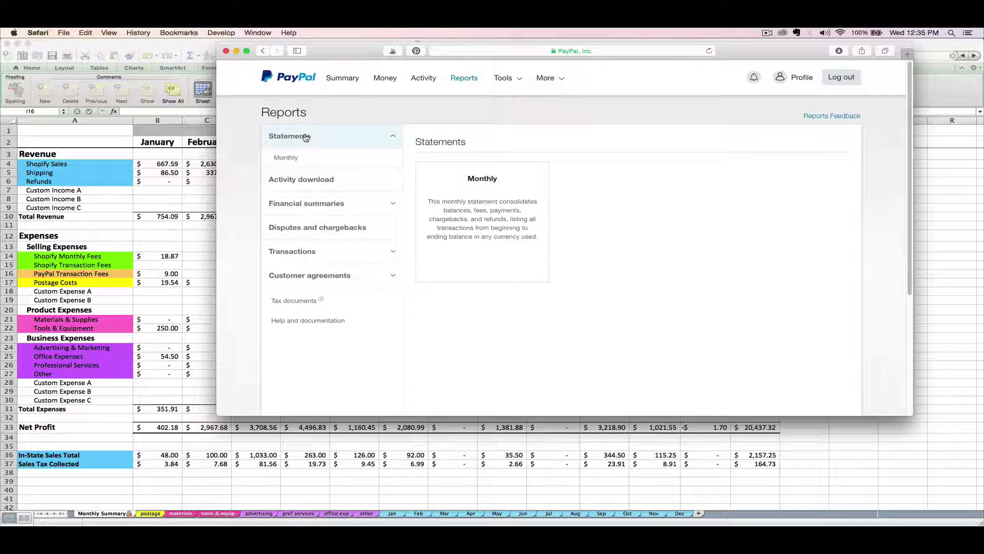
click(294, 161)
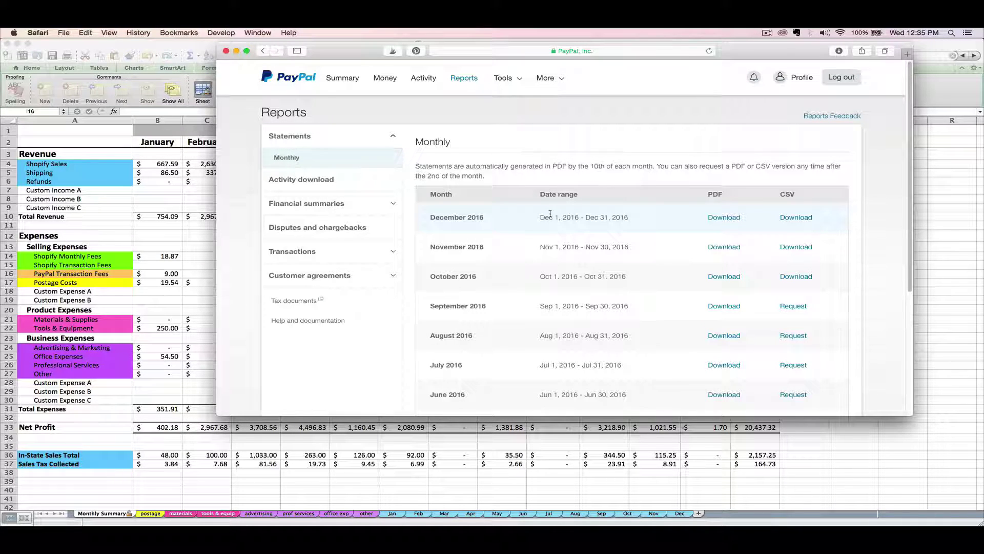
click(717, 338)
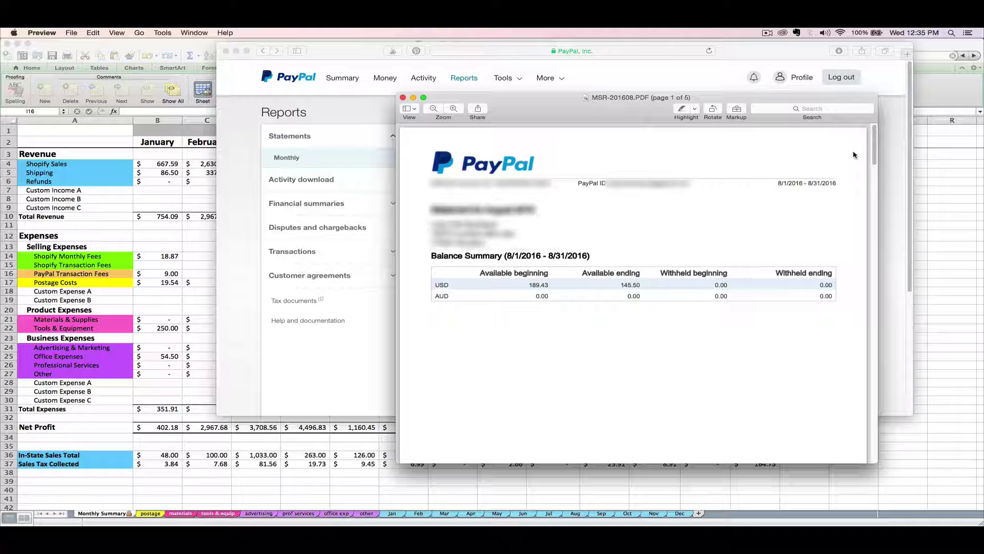
Find the USD fees in the statement's Activity Summary and record 27.15 as August's PayPal Transaction Fees on the Monthly Summary sheet.
scroll(688, 306, down, 10)
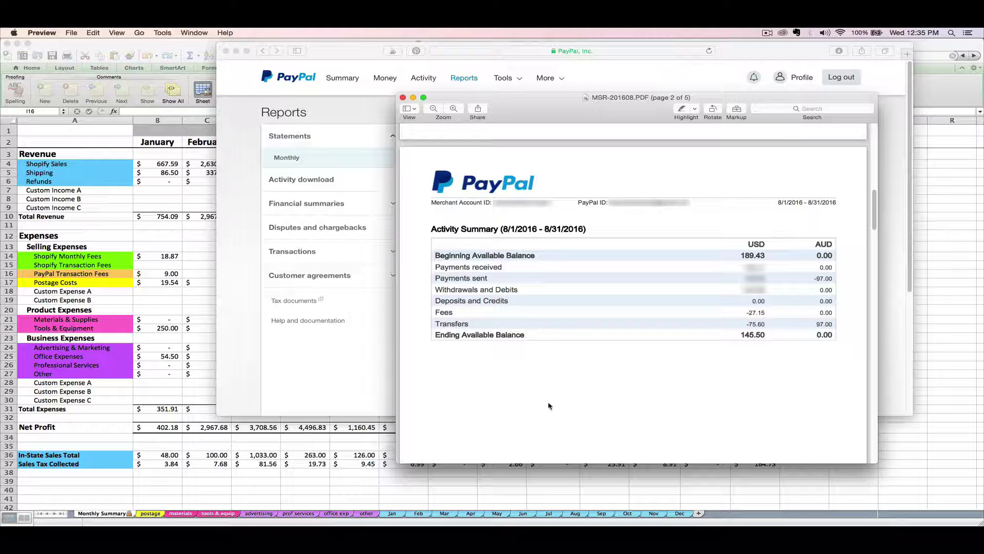
click(175, 353)
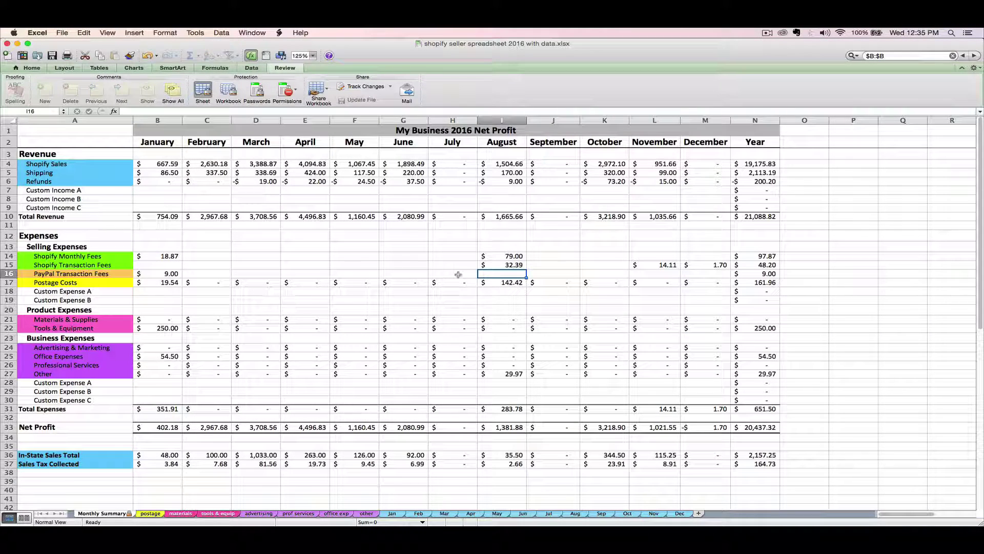
text(27.15)
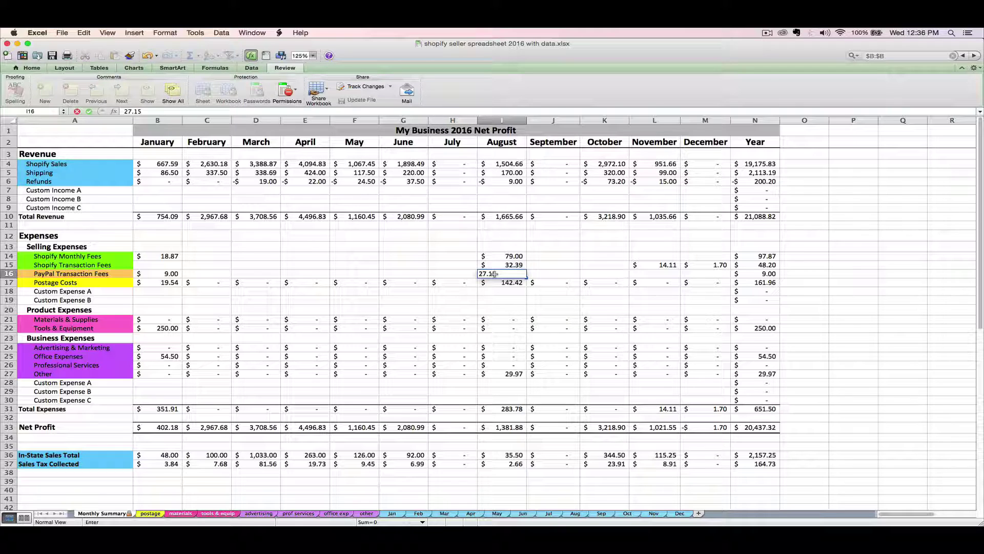
key(Return)
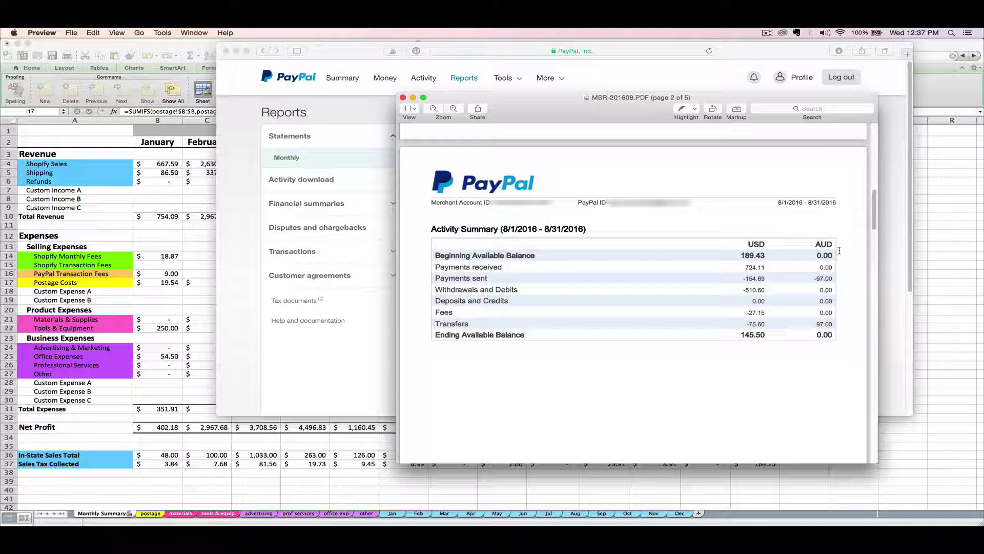
Examine the fees of individual transactions in the Transaction History - USD of the August 2016 PayPal statement.
drag(874, 220, 860, 365)
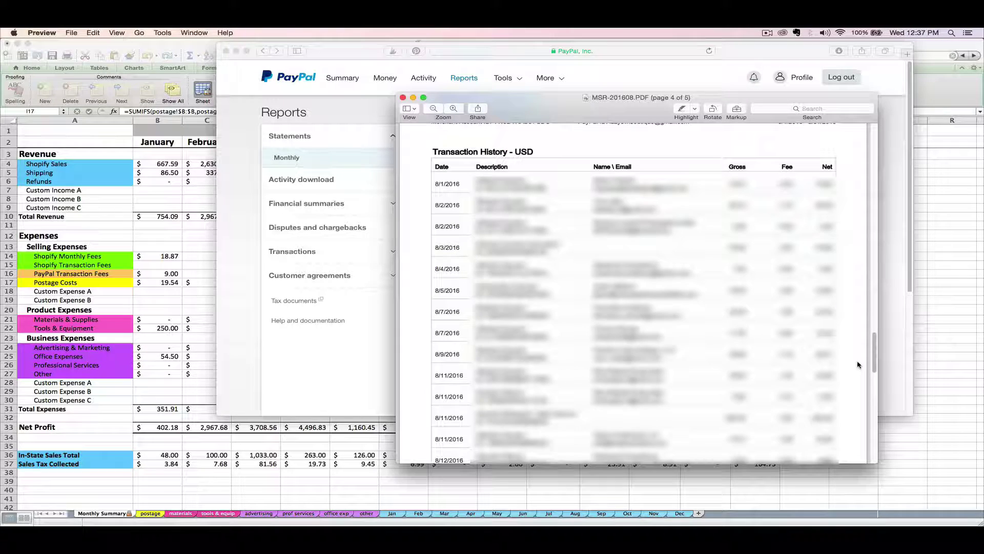